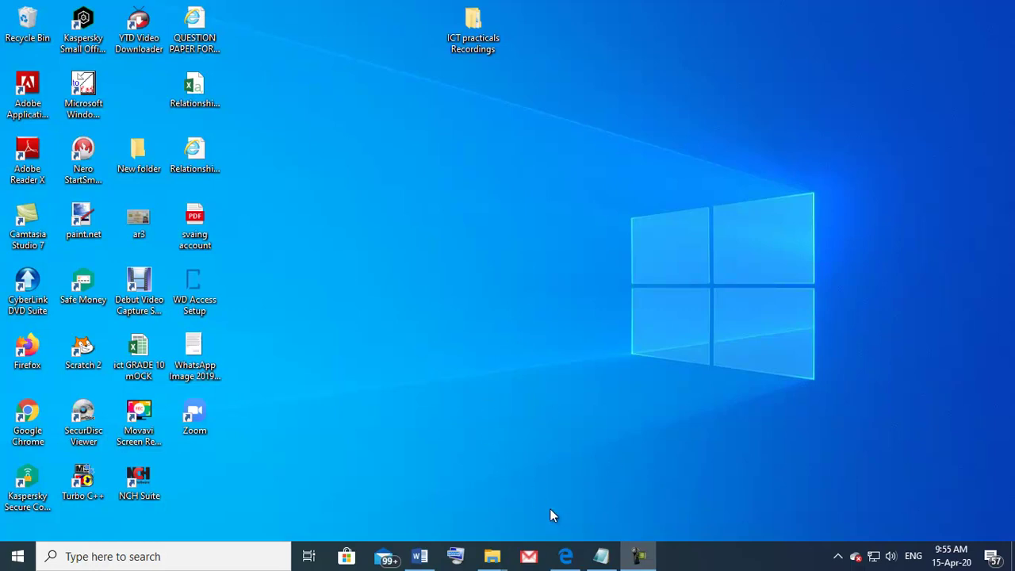
Bring the MYWEB Notepad window back and type the opening <HTML> tag
left_click(602, 556)
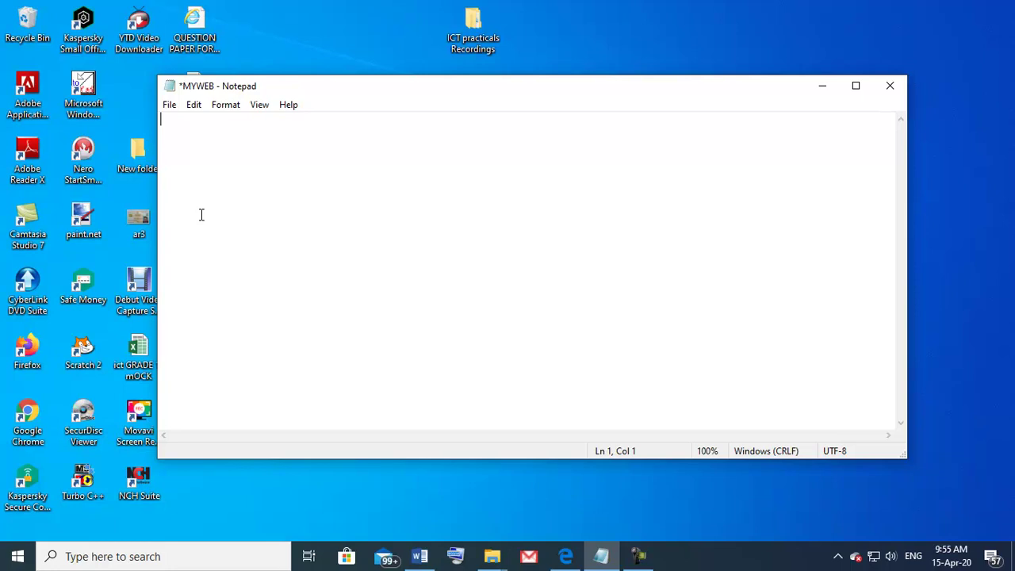
type("<>")
type("HTML")
key("End")
key("Return")
key("Return")
Add the closing </HTML> tag with blank lines between the two tags
type("<./")
type("HT,")
key("BackSpace")
key("BackSpace")
key("BackSpace")
key("BackSpace")
key("BackSpace")
type("/")
type("HTML")
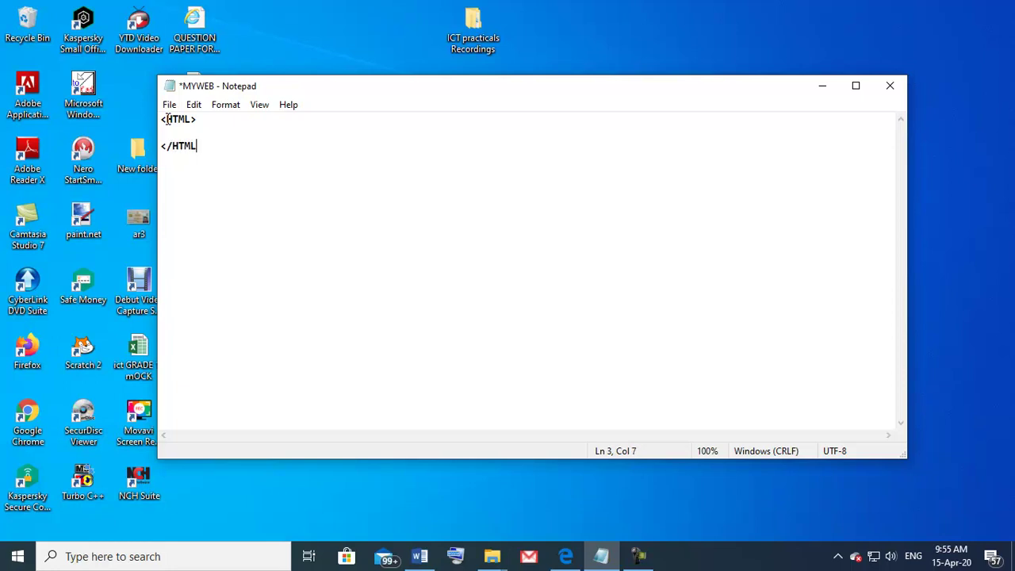
type(">")
left_click(207, 130)
key("Return")
key("Return")
key("Return")
key("Return")
key("Return")
key("Return")
key("Return")
key("Return")
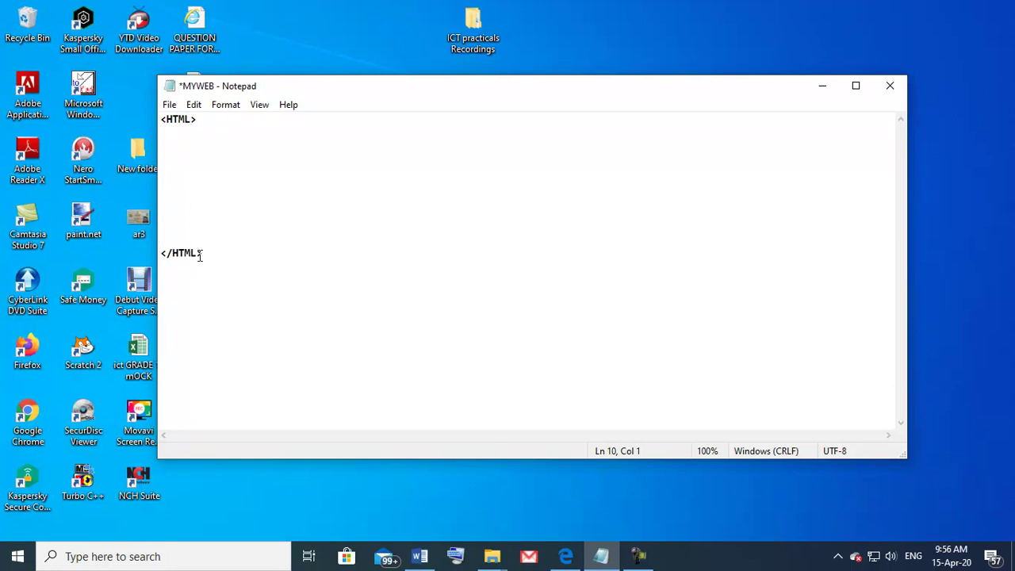
left_click(198, 139)
Add a <HEAD></HEAD> pair with </HEAD> indented on its own line
type("<")
type("HE")
type("AD>")
type("</")
type("HEAD>")
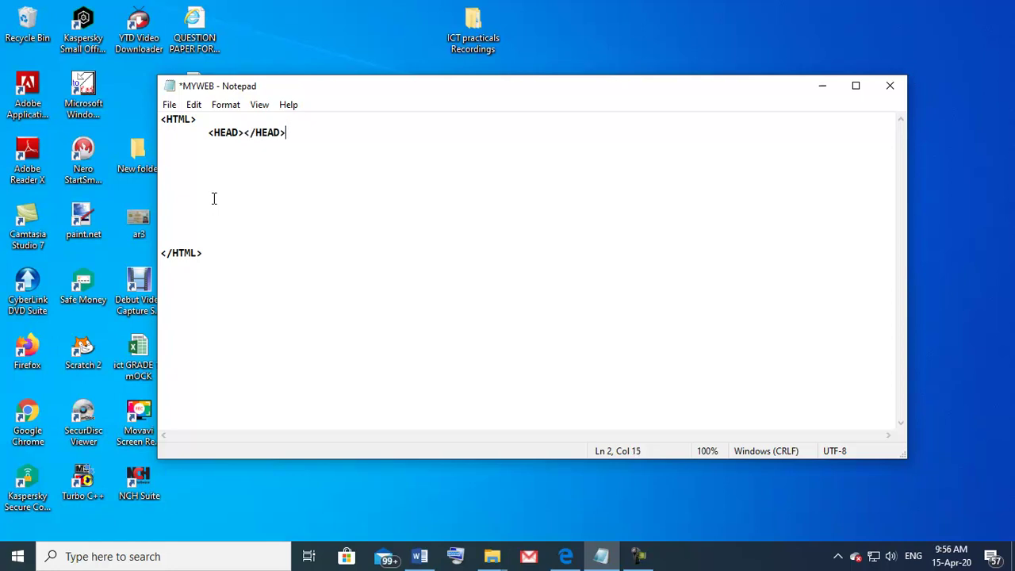
left_click(245, 134)
key("Return")
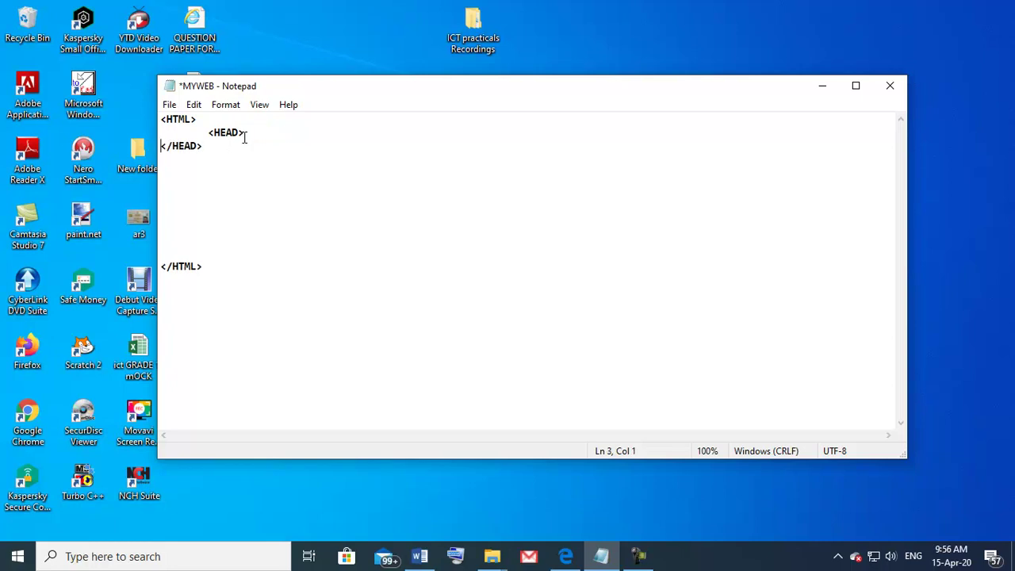
key("Tab")
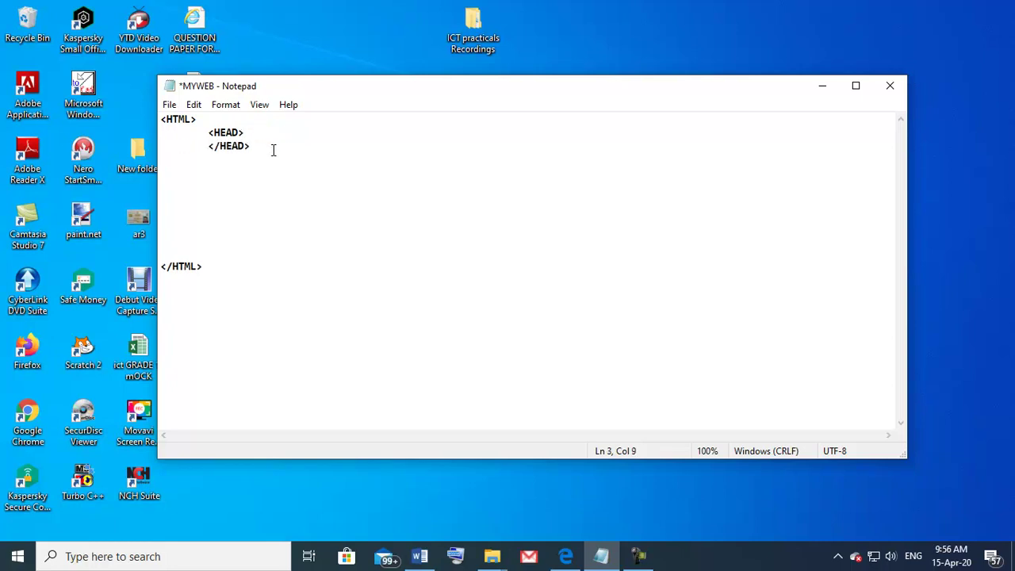
Add an indented <BODY> and </BODY> pair with blank lines between them
key("Return")
key("Return")
key("Return")
key("Tab")
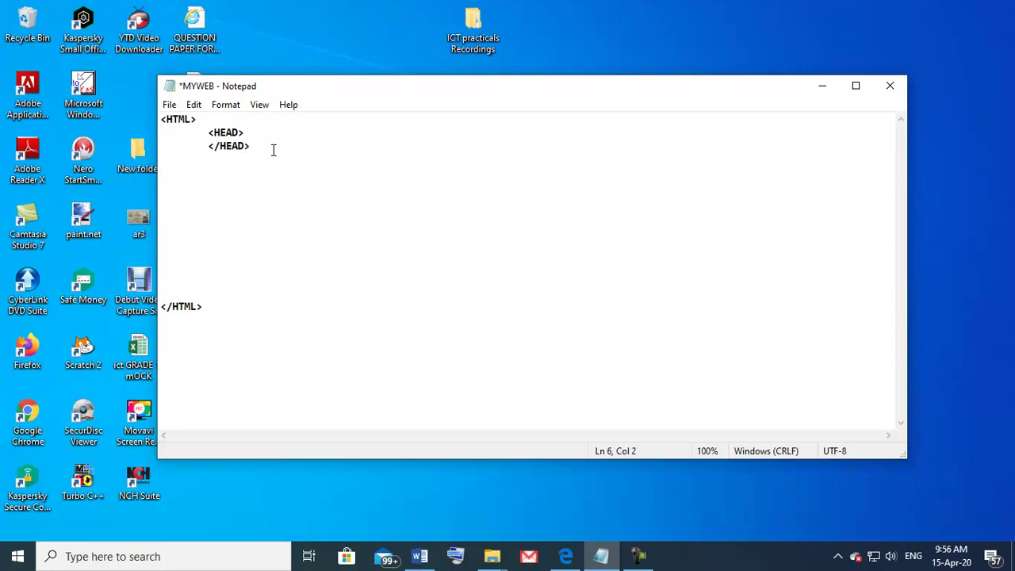
type("<BO")
type("DY>")
key("Return")
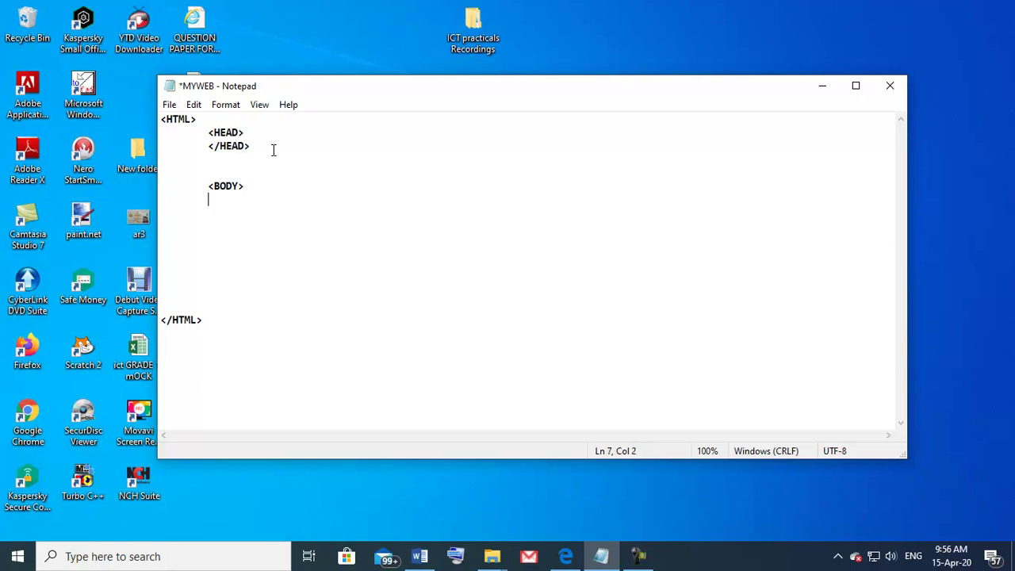
type("</B")
type("ODY>")
left_click(214, 186)
left_click(246, 186)
key("Return")
key("Return")
key("Return")
key("Return")
key("Return")
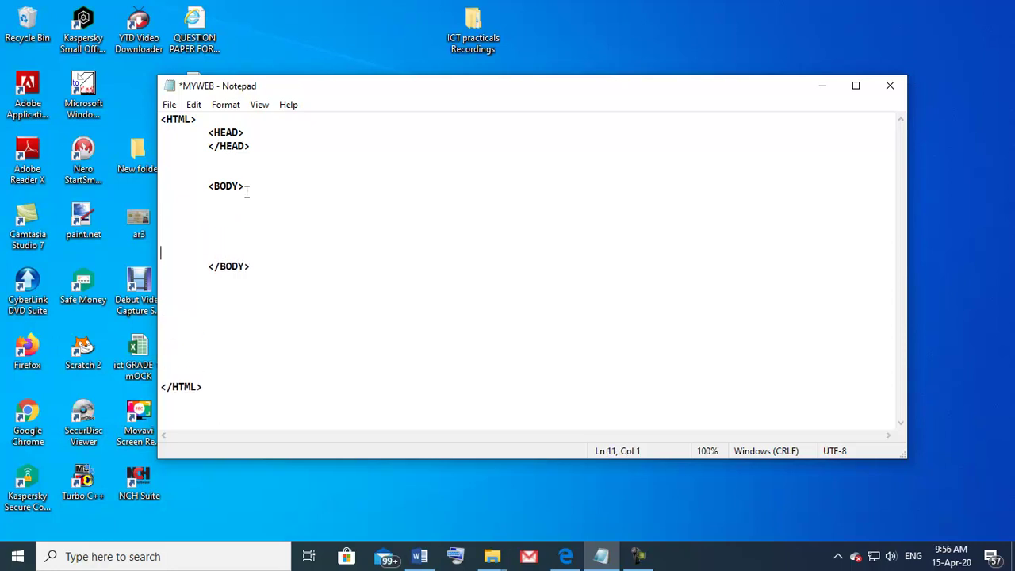
key("Return")
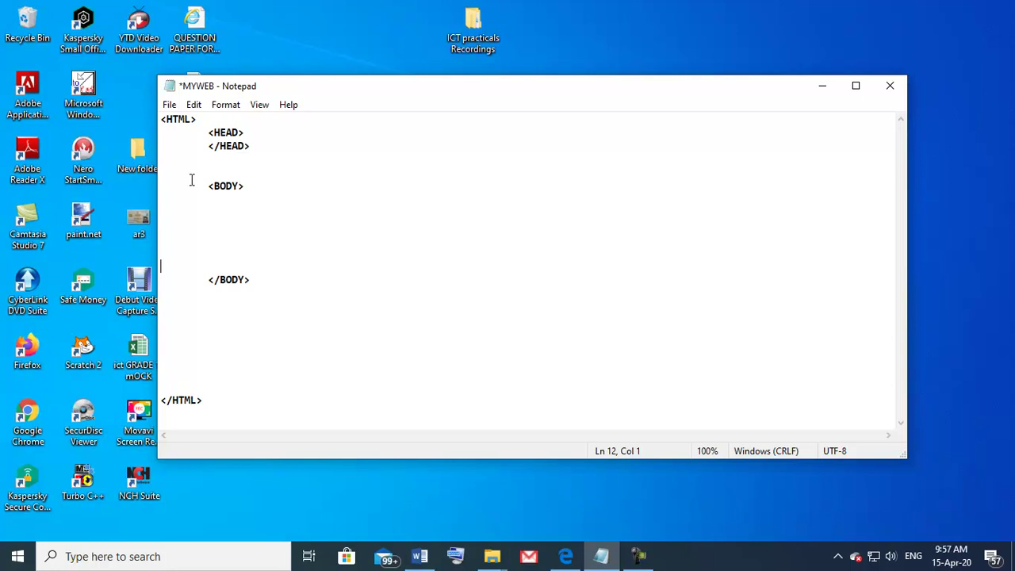
Add <TITLE> MY FIRST WEB PAGE </TITLE> inside HEAD and open a line in BODY
left_click(258, 132)
key("Return")
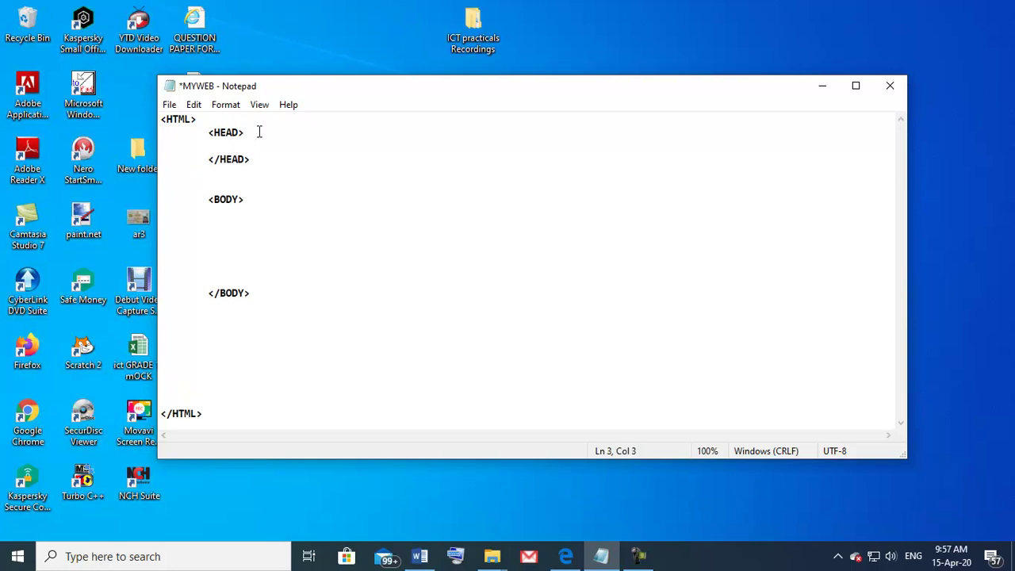
type("<")
type("T")
type("ITLE")
type(">")
type(" MY ")
type("FIRST ")
type("PAG")
key("BackSpace")
key("BackSpace")
key("BackSpace")
type("WEB PA")
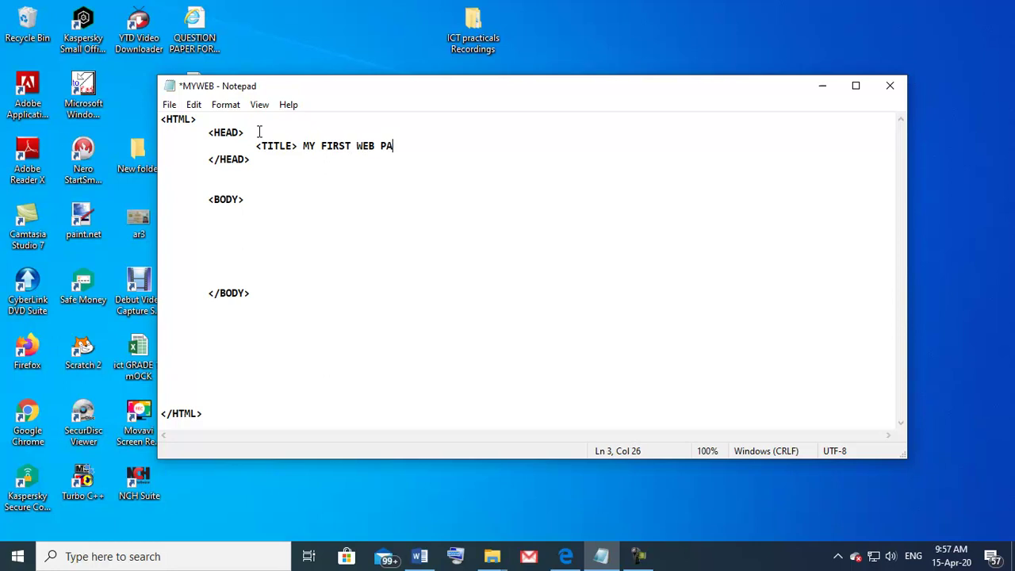
type("GE")
type(" </TITL")
type("E>")
left_click(260, 201)
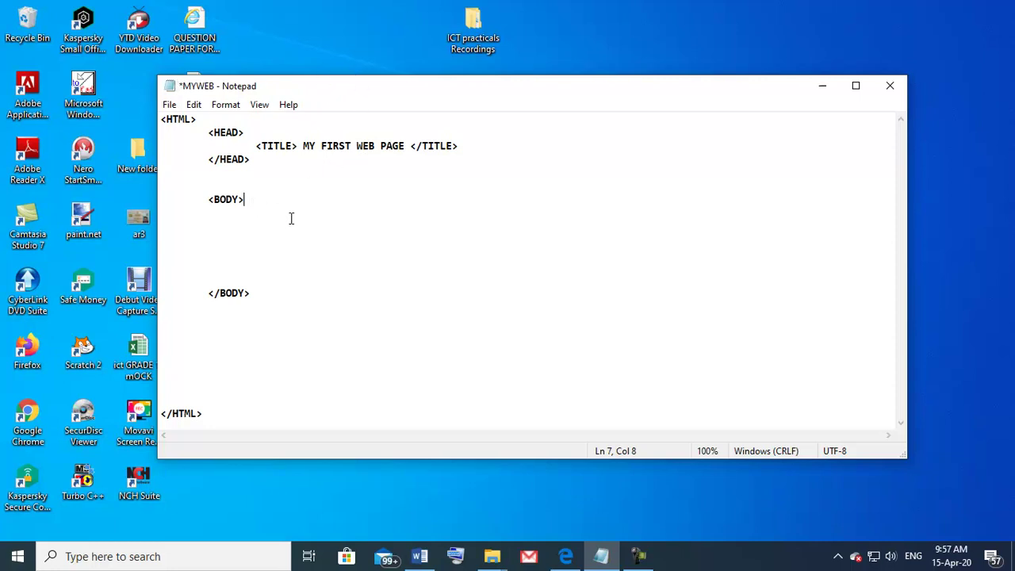
key("Return")
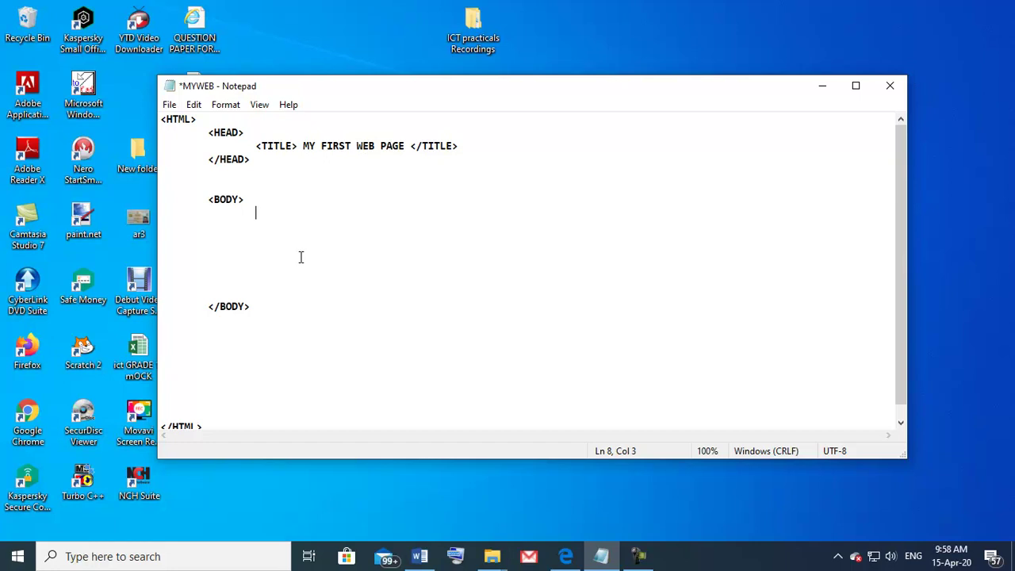
mouse_move(208, 199)
left_mouse_down()
mouse_move(263, 226)
mouse_move(260, 308)
left_mouse_up()
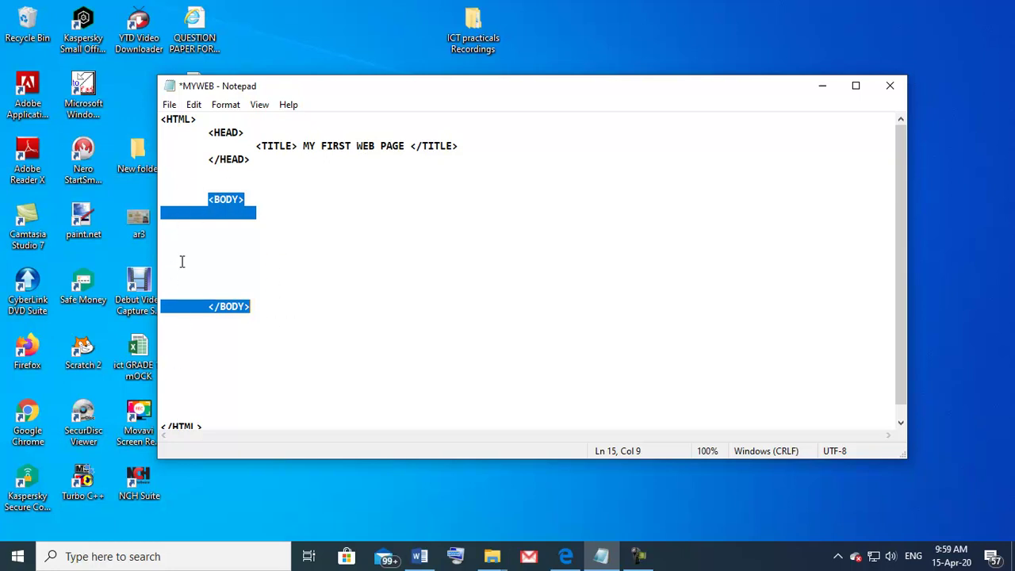
left_click(287, 228)
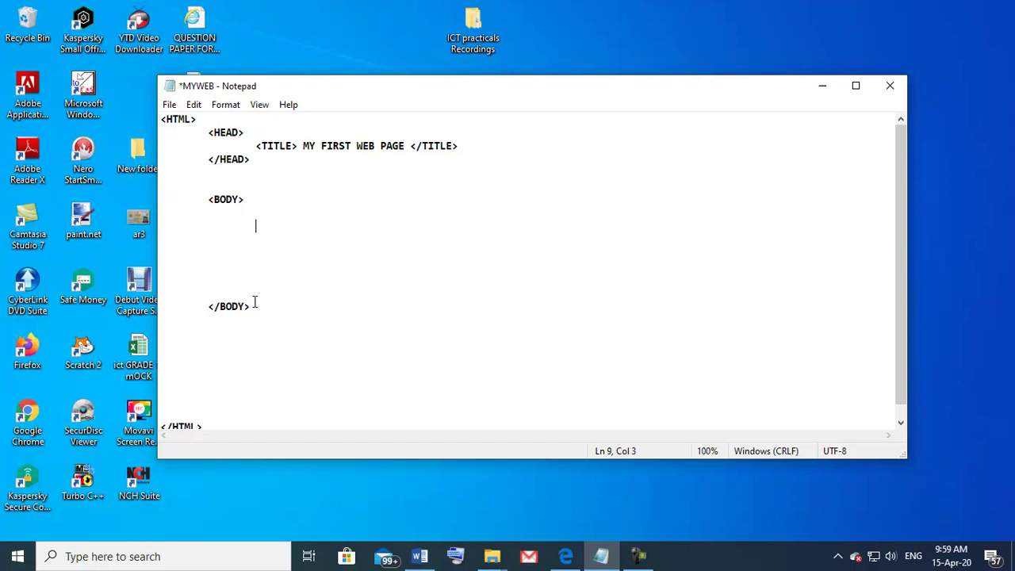
Type the H1 heading <H1> I LOVE ICT </H1> in the body
type("<")
type("H1>")
type(" O")
key("BackSpace")
key("BackSpace")
type("I LOC")
key("BackSpace")
type("VE ICT ")
type("</")
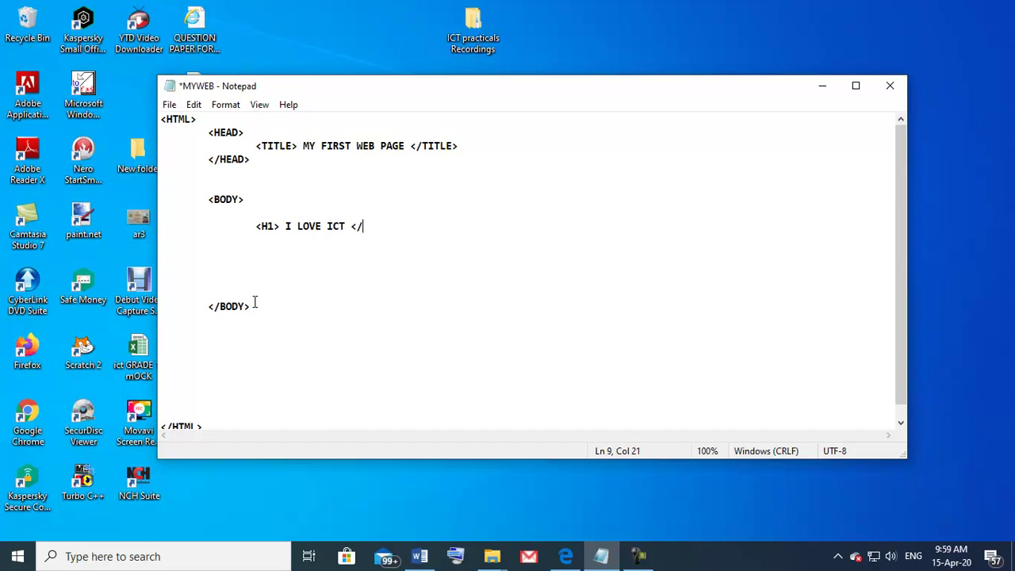
type("H")
type("1>")
Add the H2 heading <H2> I AM IN GRADE 8 </H2> below it
key("Return")
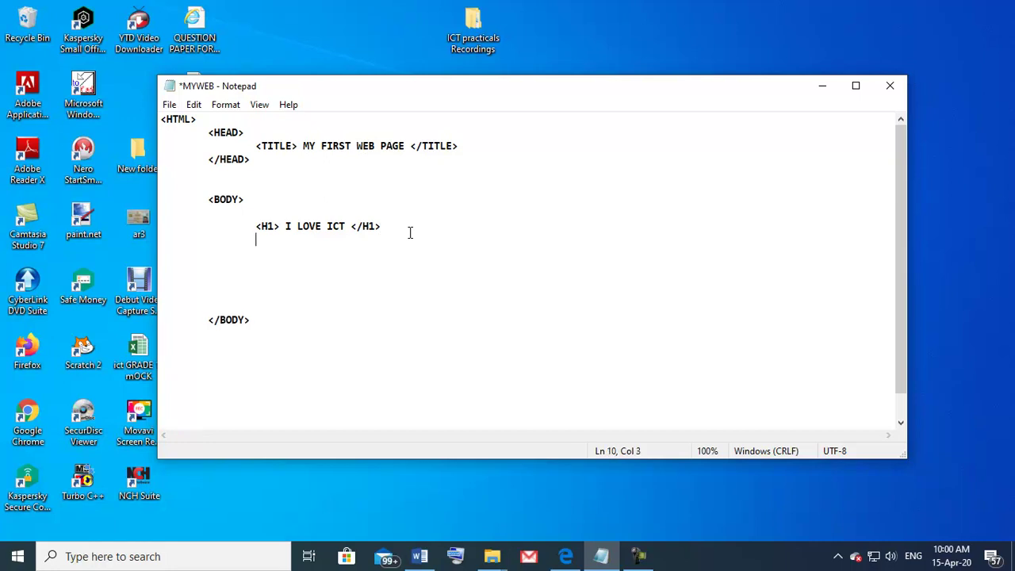
type("<HW")
key("BackSpace")
type("2>")
type(" I AM ")
type("IN GRADE ")
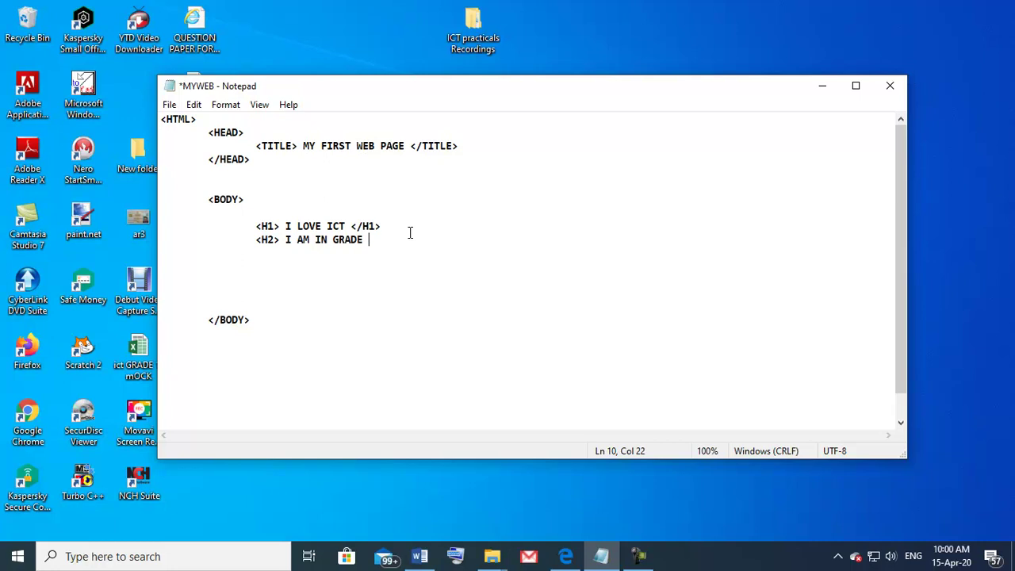
type("8")
type(" </H2")
type(">")
Start Save As and browse to Desktop > ICT practicals Recordings > HTML
left_click(169, 107)
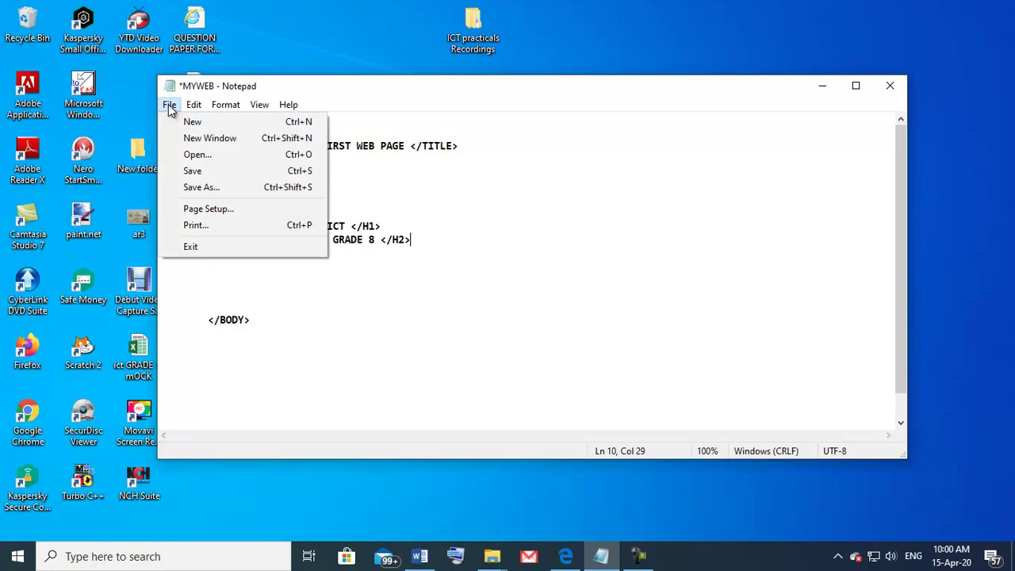
left_click(202, 191)
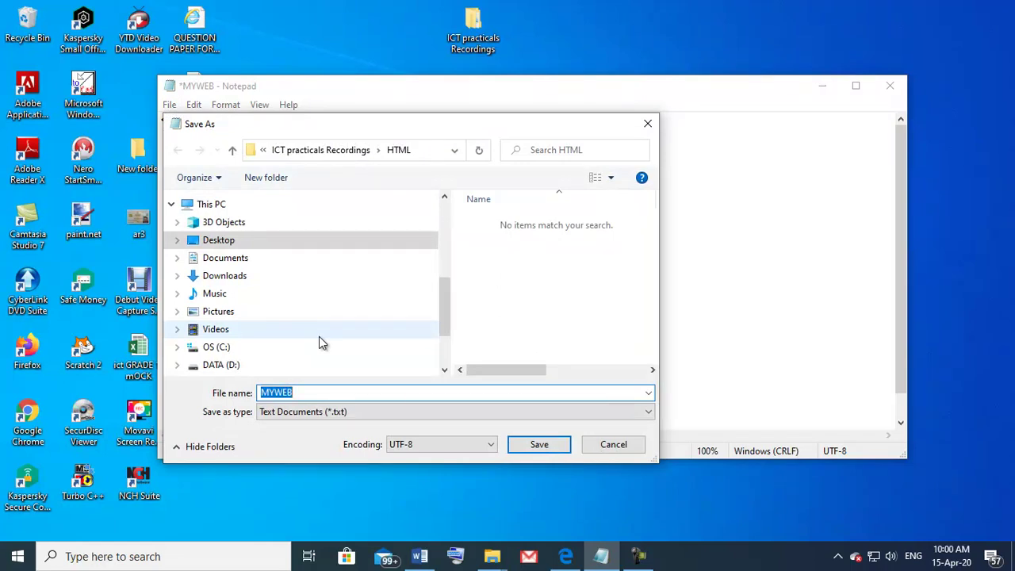
left_click(228, 243)
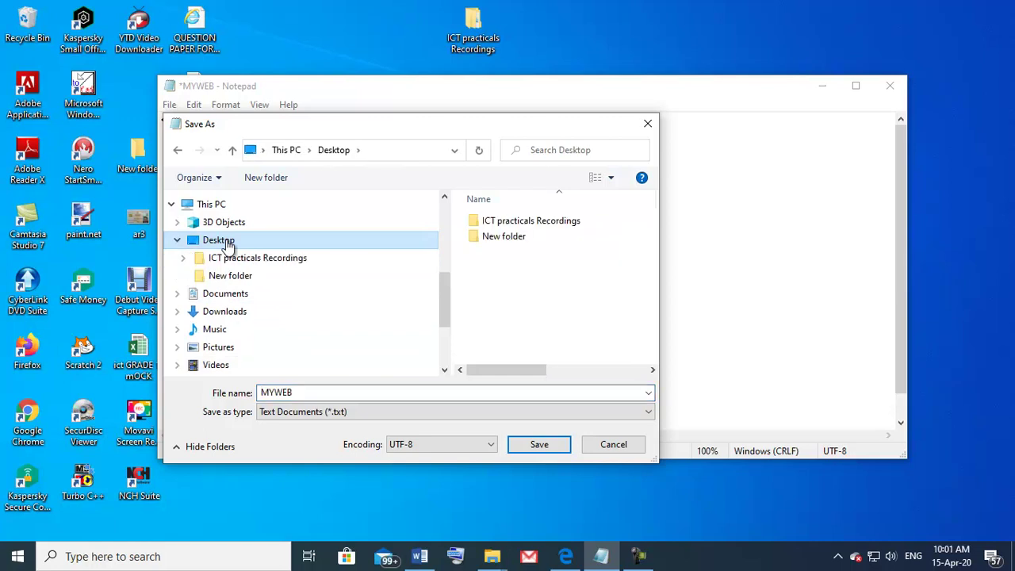
double_click(478, 220)
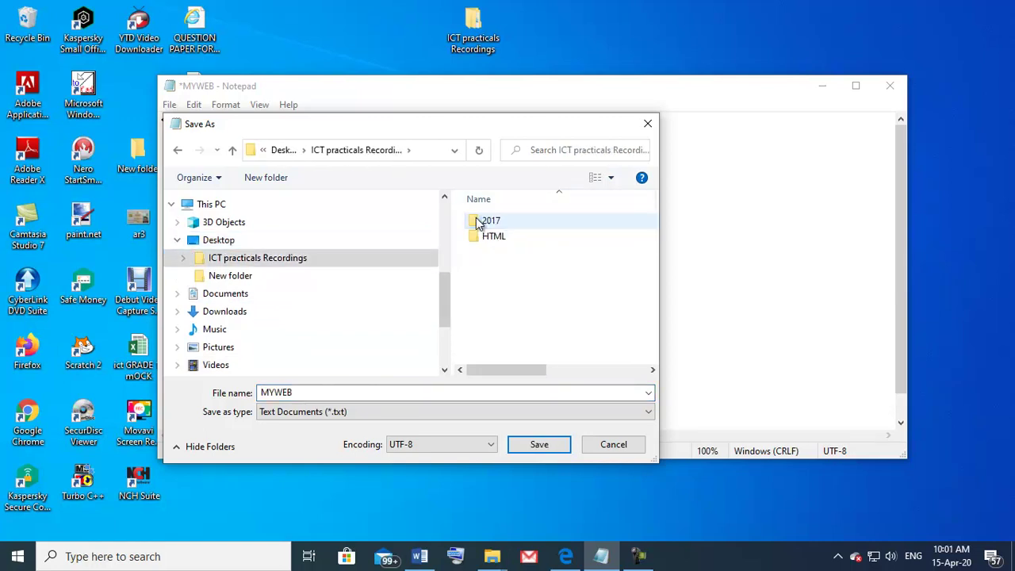
double_click(478, 237)
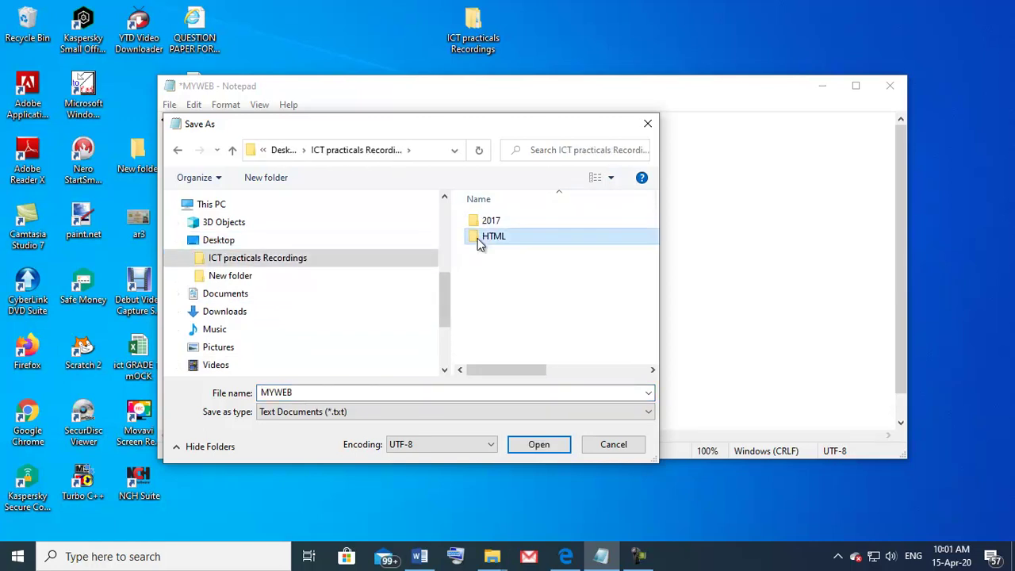
Save as MYWEB.HTM with type All Files, replacing the existing file
left_click(304, 395)
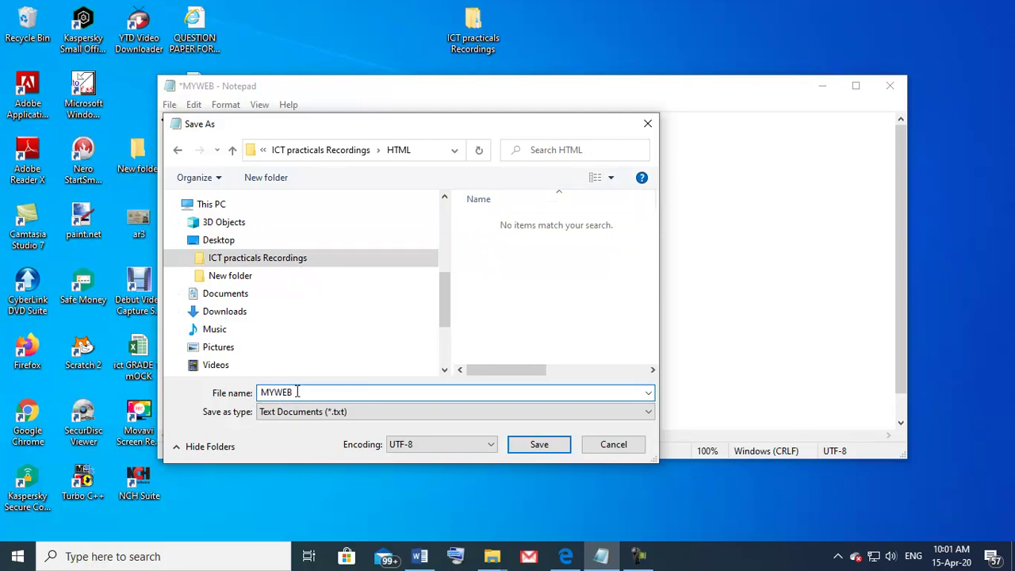
double_click(297, 391)
type("M")
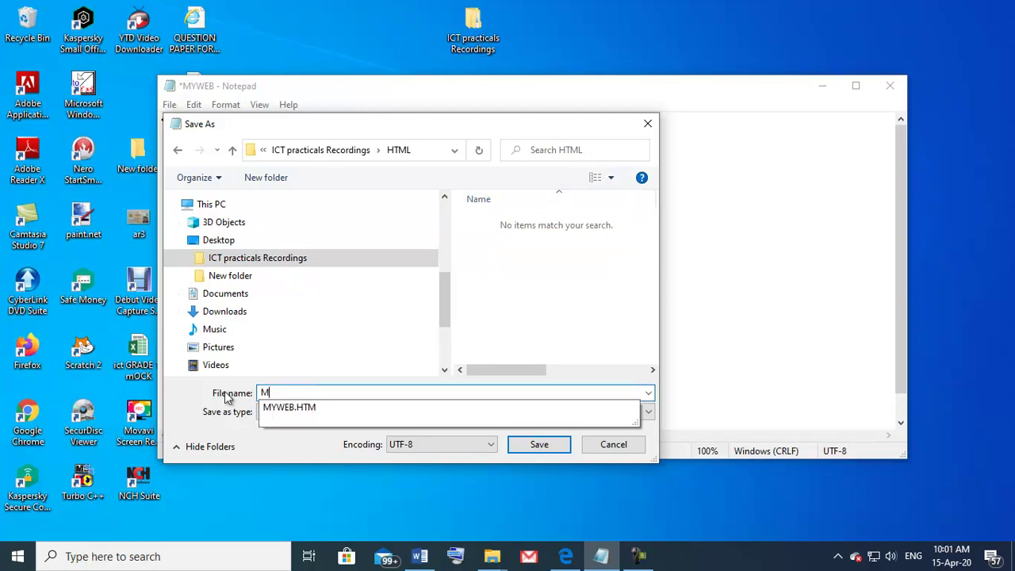
type("YWEB.")
type("H")
type("TML")
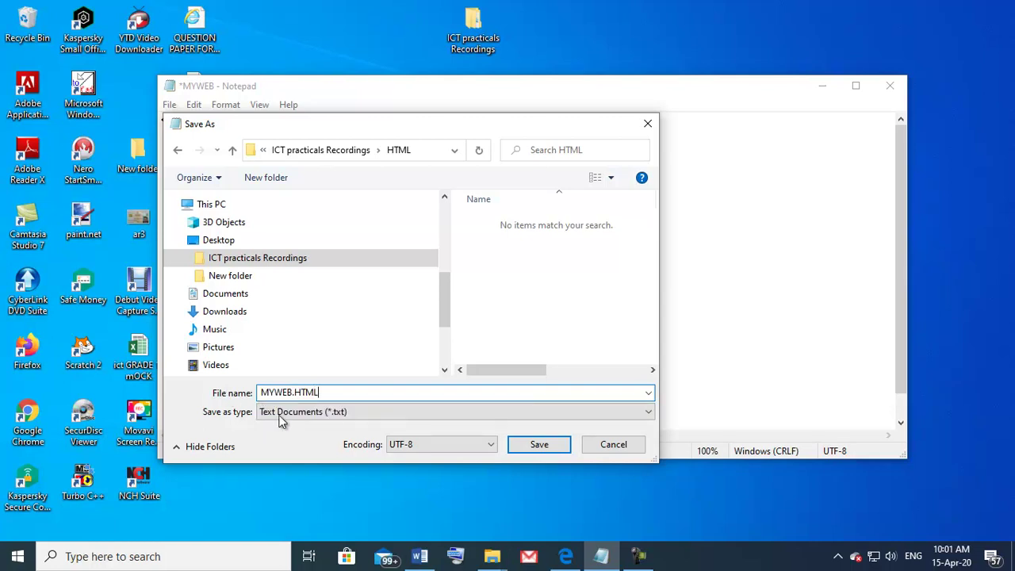
left_click(279, 414)
left_click(282, 436)
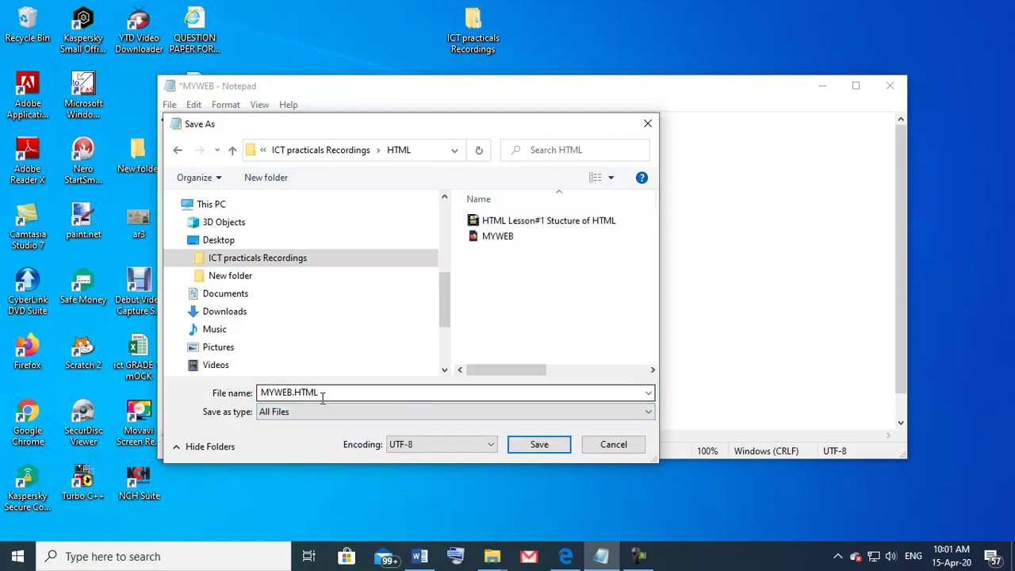
left_click(322, 398)
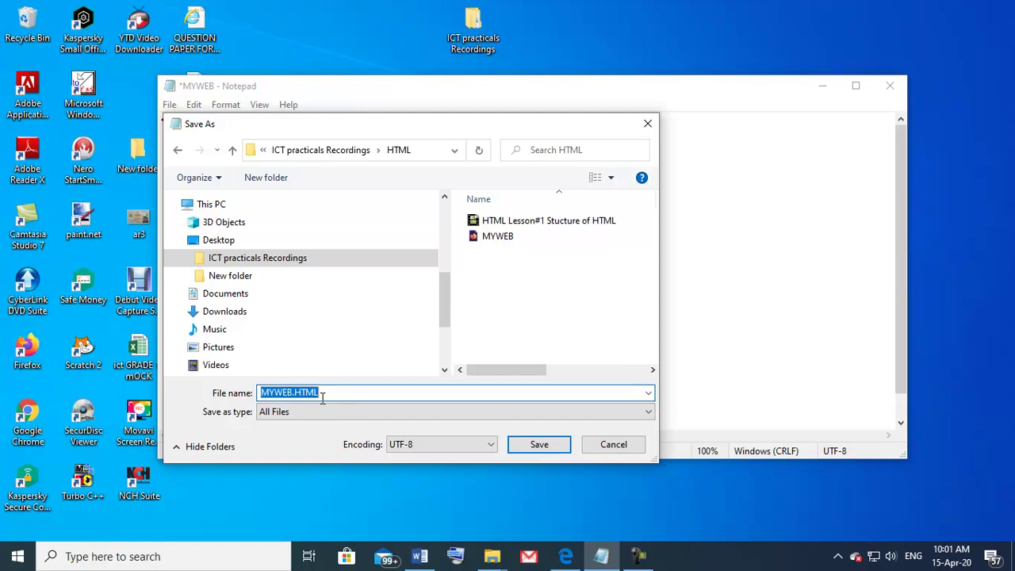
left_click(329, 392)
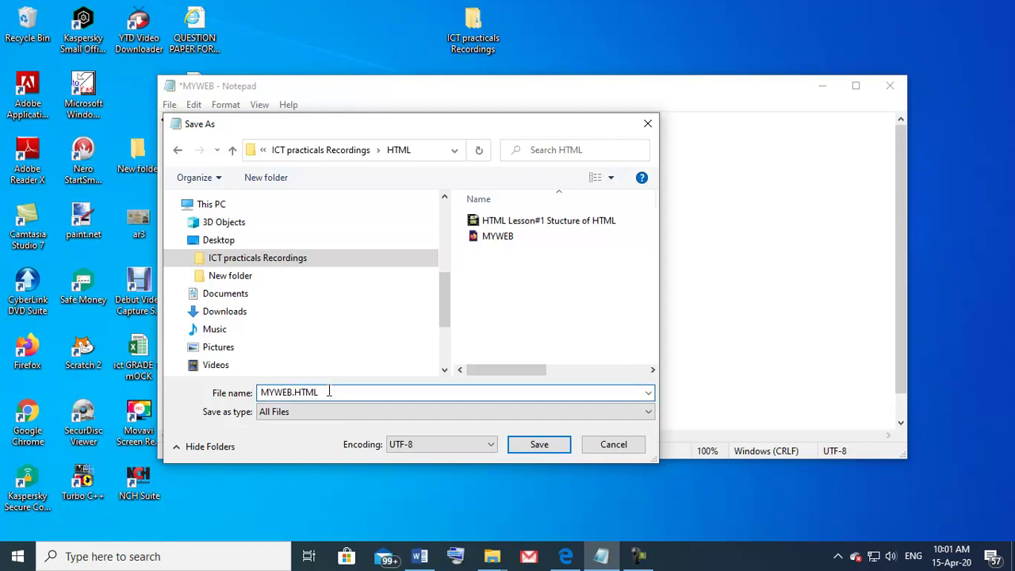
key("BackSpace")
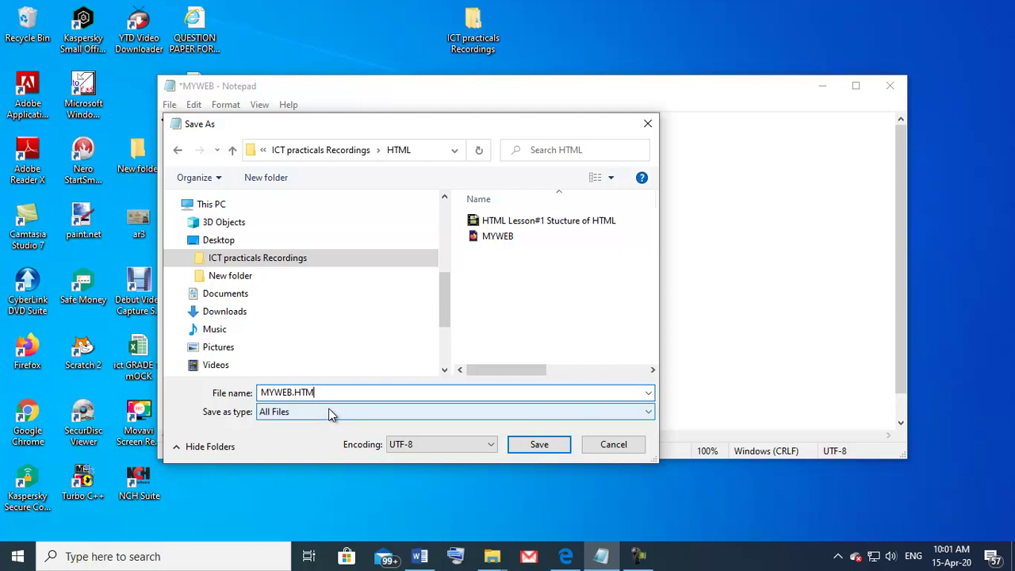
left_click(500, 238)
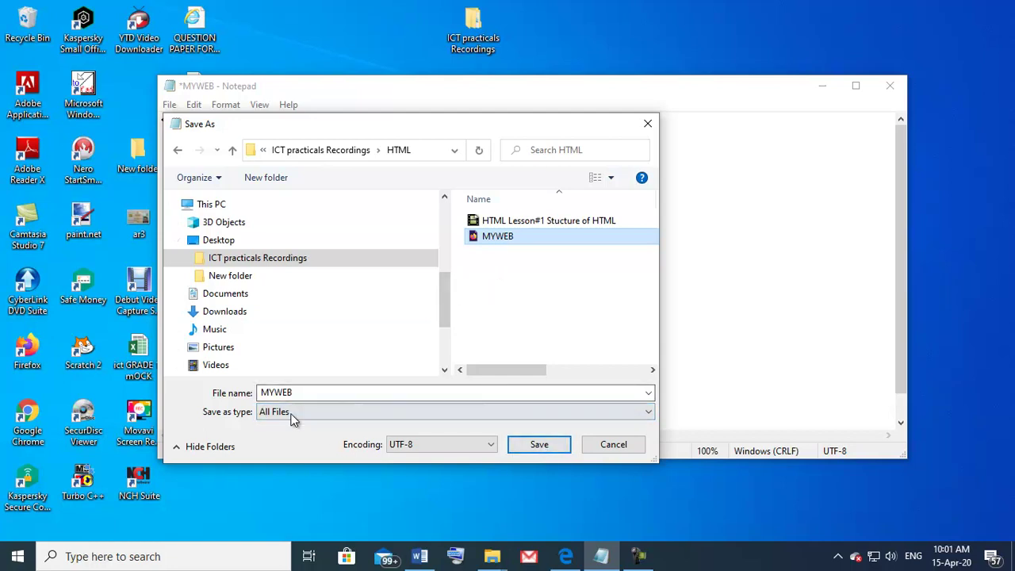
left_click(530, 445)
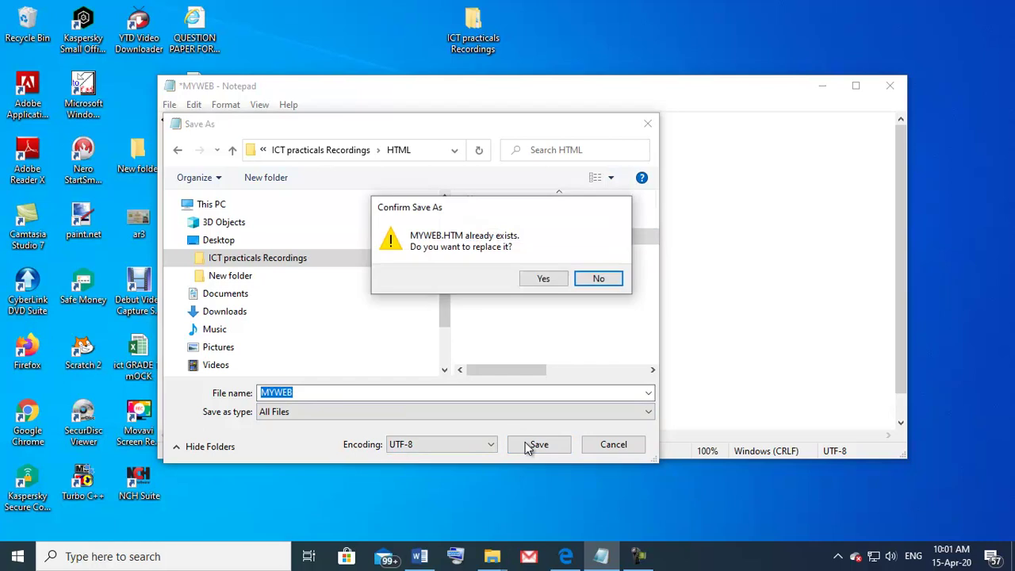
left_click(543, 279)
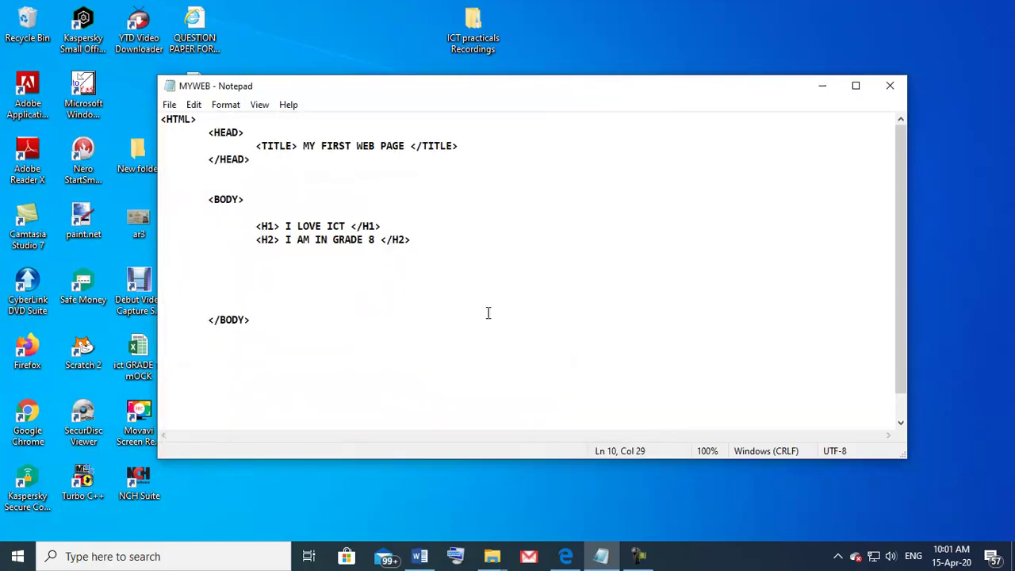
Preview MYWEB from the HTML folder in Firefox, then close the browser
left_click(491, 558)
left_click(521, 444)
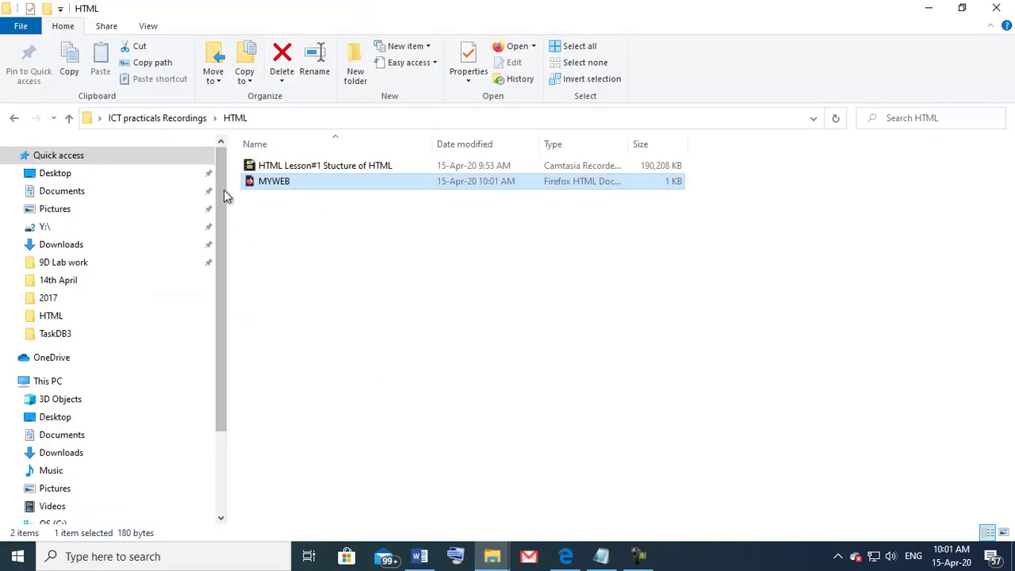
mouse_move(273, 181)
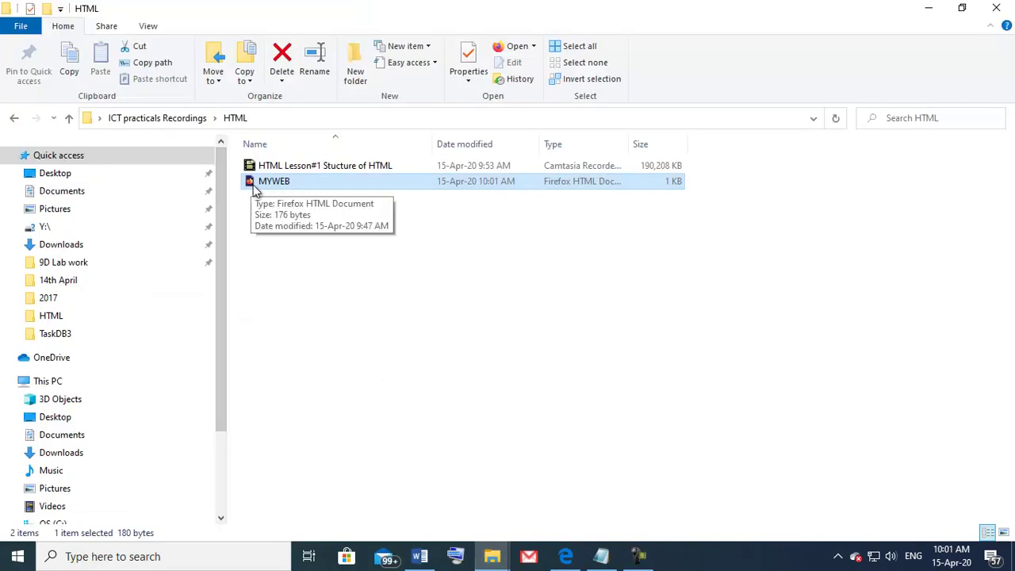
double_click(254, 185)
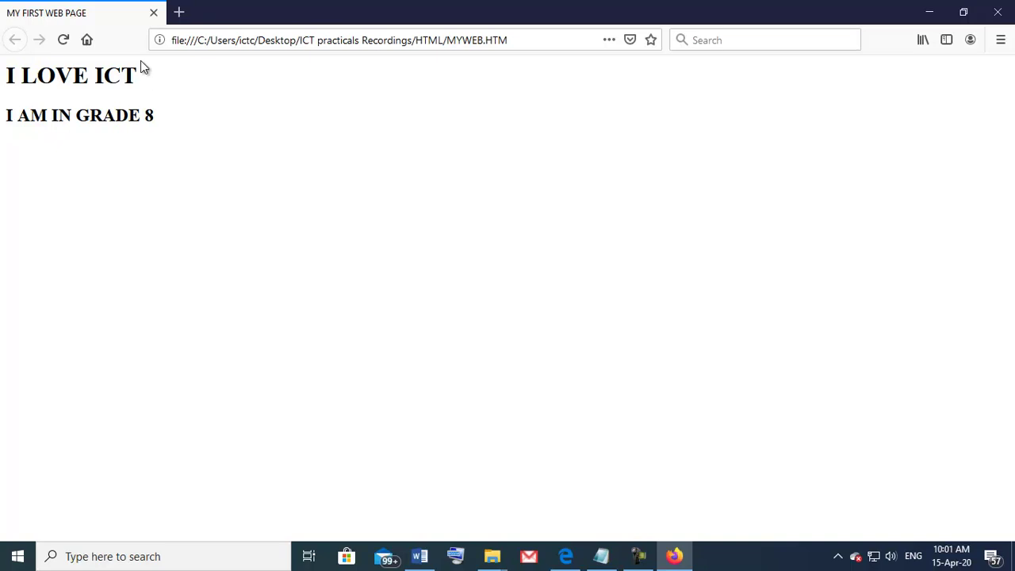
left_click(153, 13)
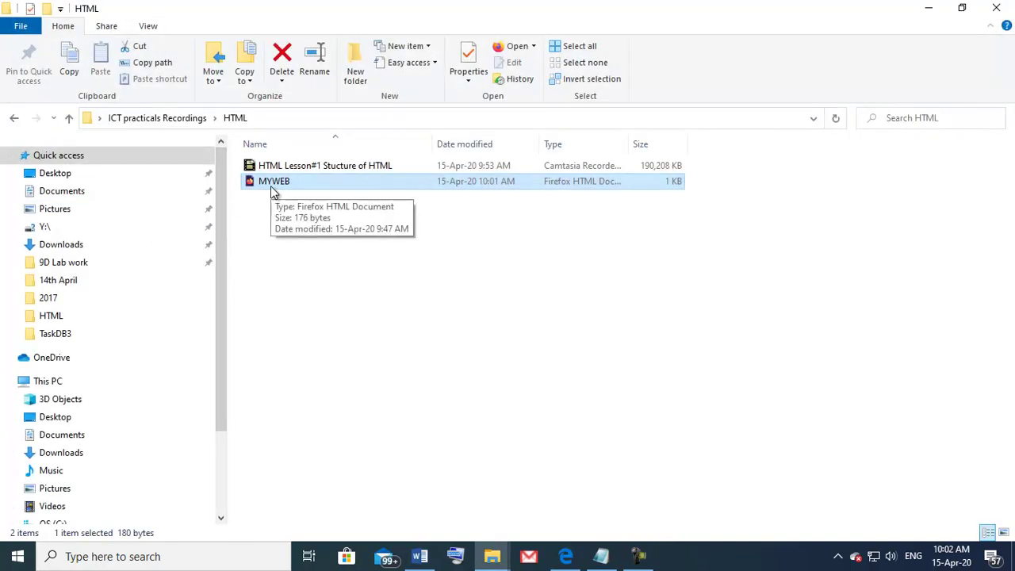
Add empty <P></P> tags on a new line below the GRADE 8 heading
left_click(601, 559)
left_click(291, 297)
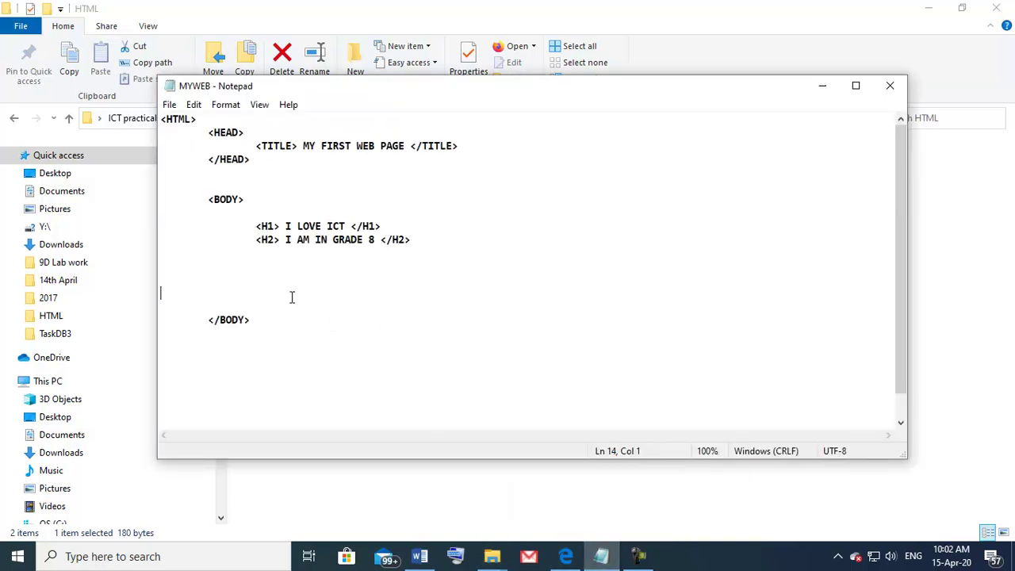
left_click(420, 242)
key("Return")
key("Return")
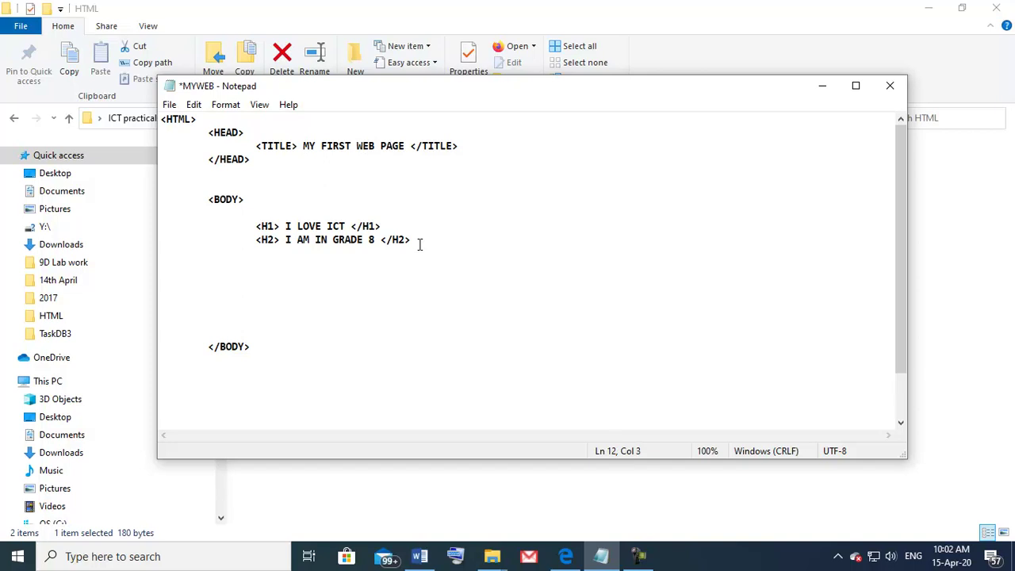
type("<P>")
type("</P>")
Copy the two paragraphs from Word and paste them into the P tags
left_click(421, 558)
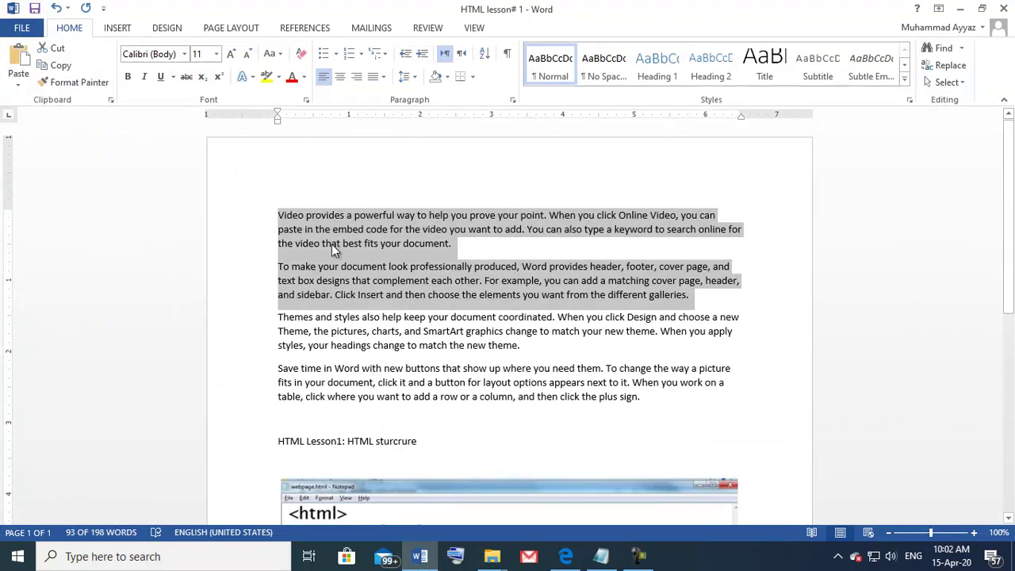
right_click(331, 244)
left_click(367, 273)
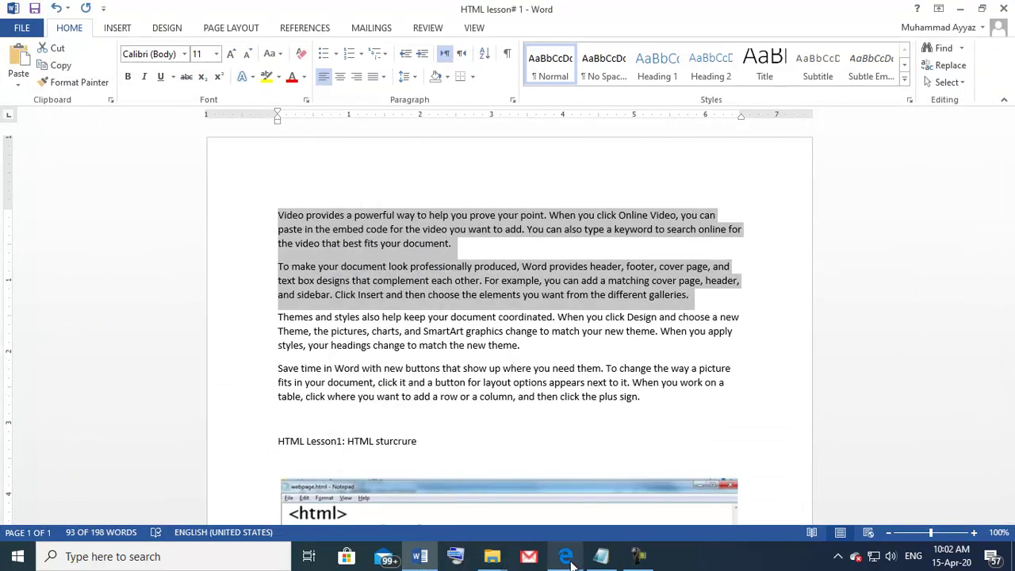
left_click(601, 556)
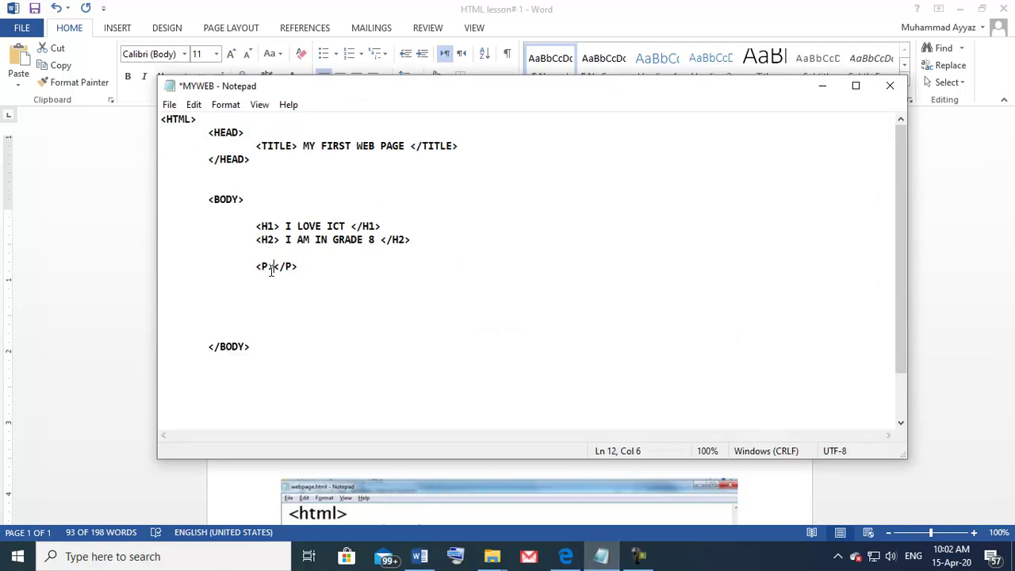
key("ctrl+v")
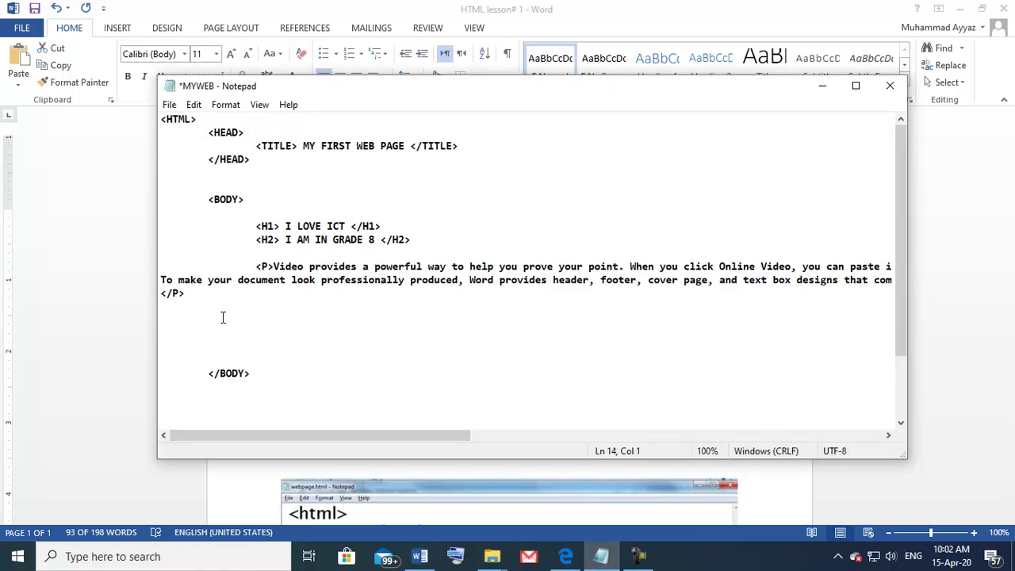
Save the MYWEB page with the pasted paragraph
left_click(169, 105)
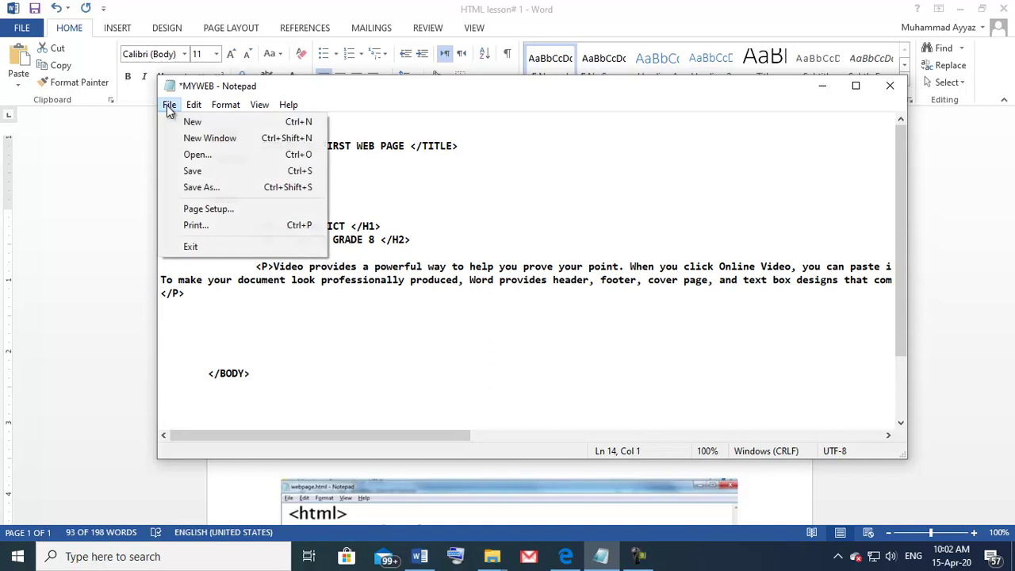
left_click(190, 170)
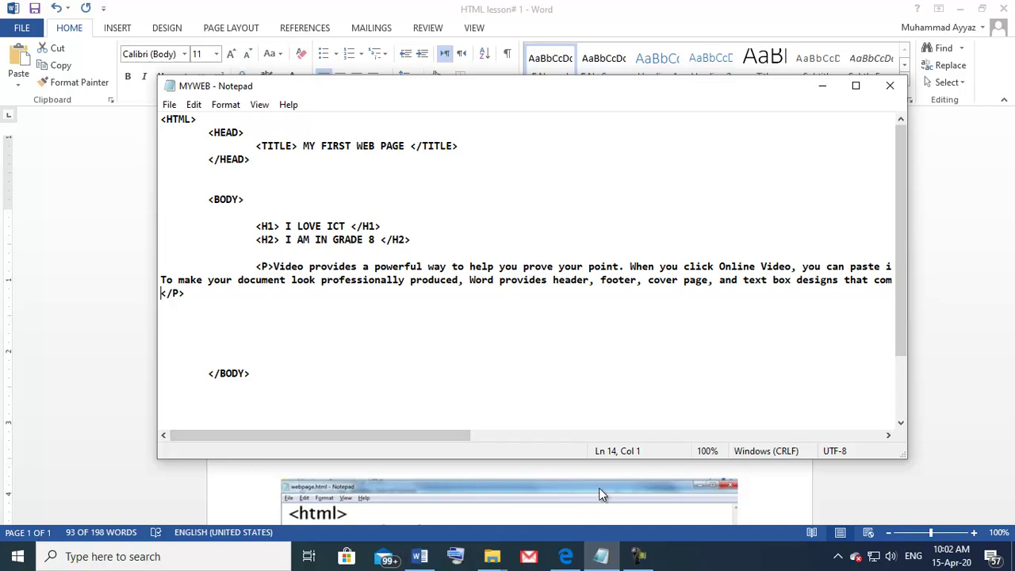
key("Down")
key("Down")
key("Down")
left_click(169, 105)
left_click(190, 171)
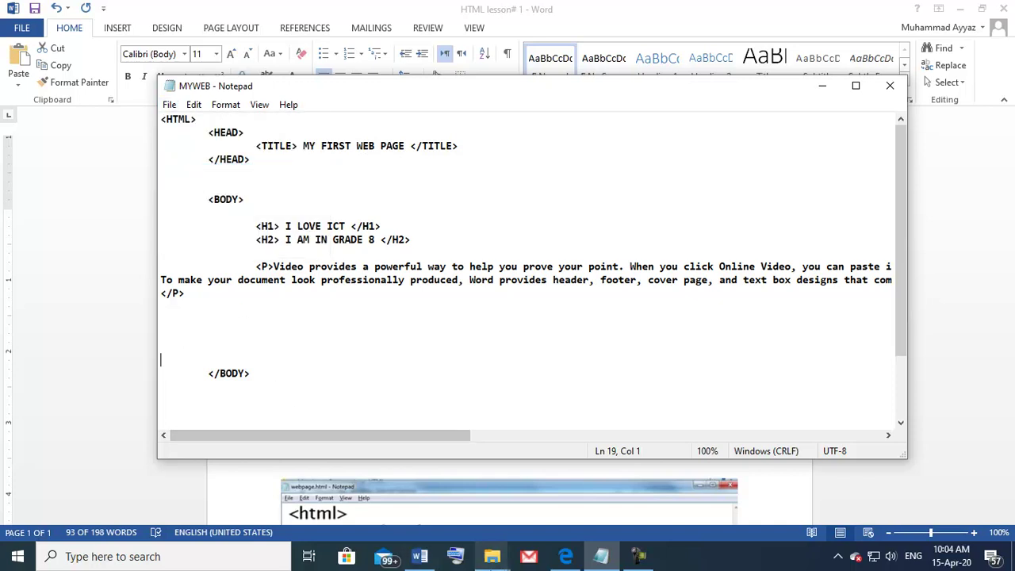
View MYWEB in Firefox from the HTML folder, then return to Notepad
left_click(491, 555)
left_click(528, 449)
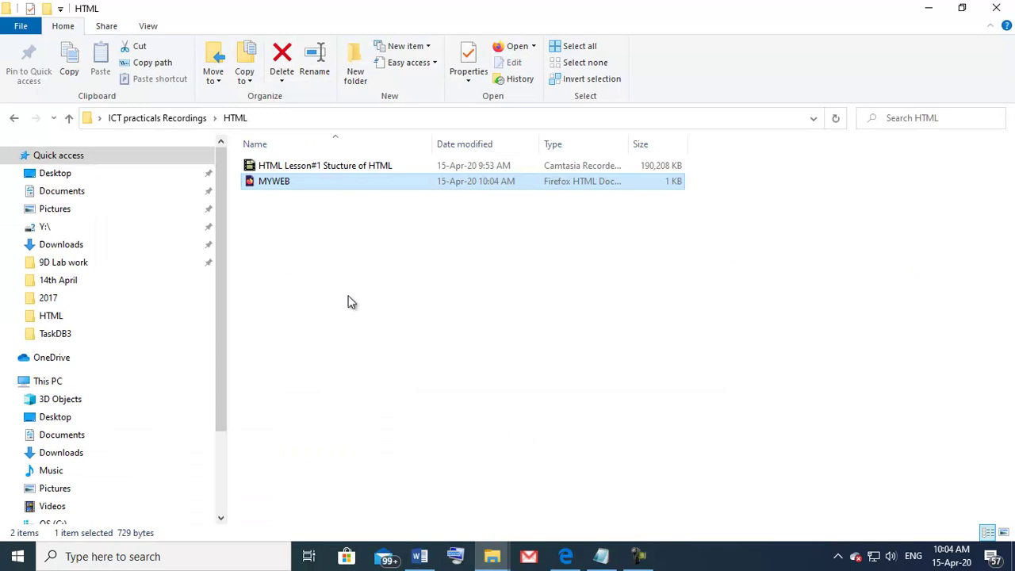
double_click(270, 183)
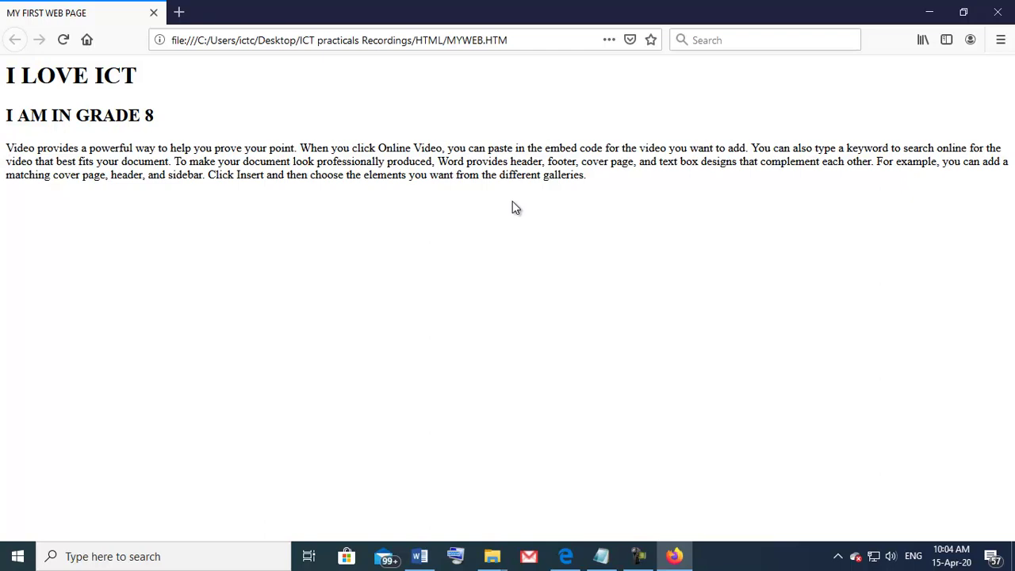
left_click(601, 556)
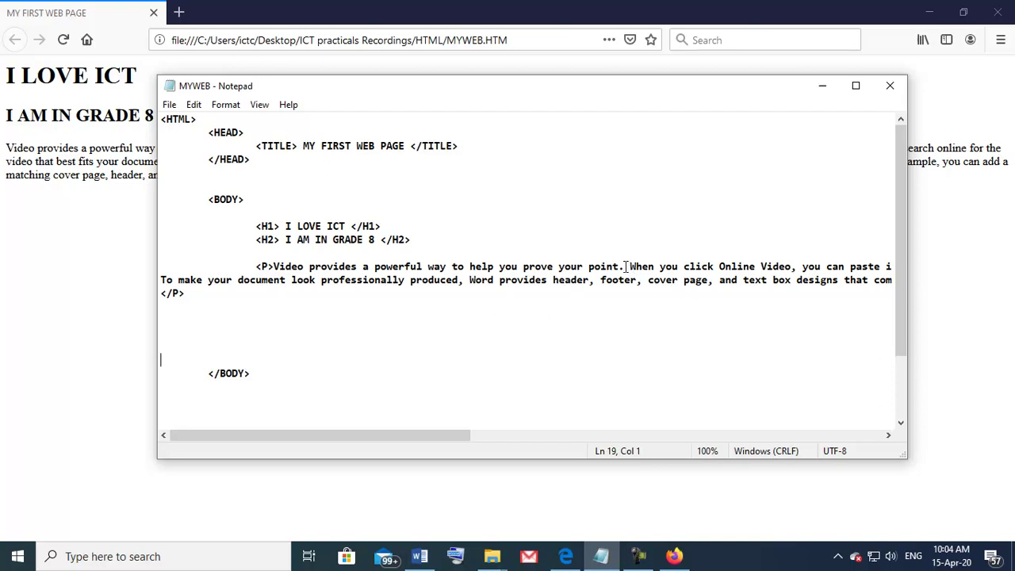
Insert <BR> after 'prove your point.' and save the file
left_click(626, 266)
type("<BR")
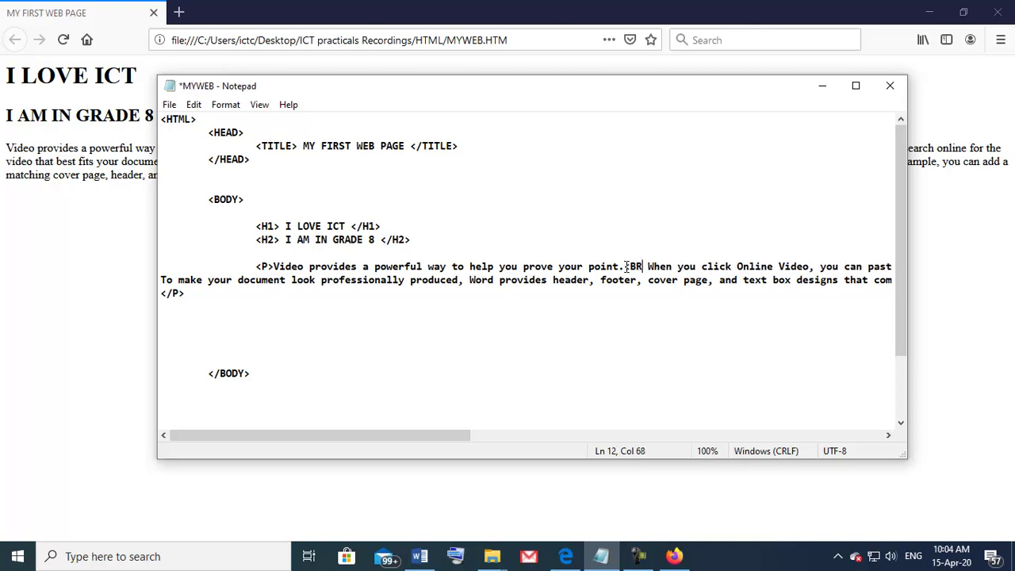
type(">")
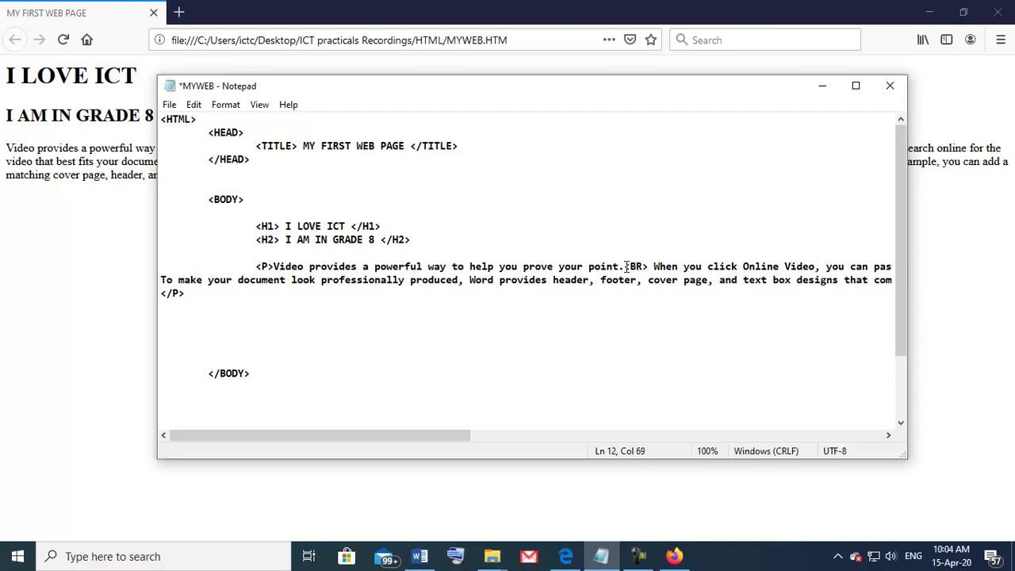
left_click(169, 105)
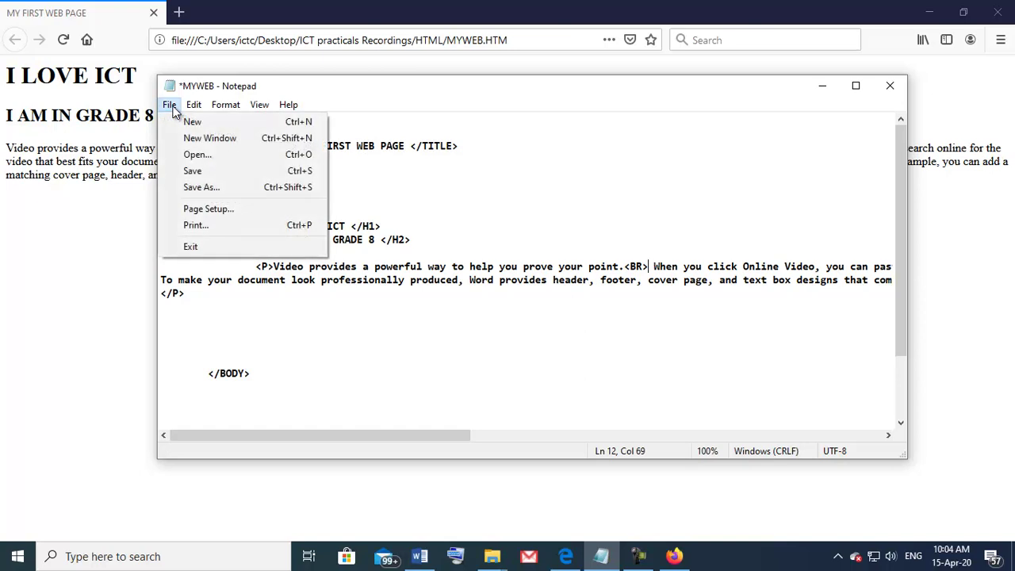
left_click(188, 172)
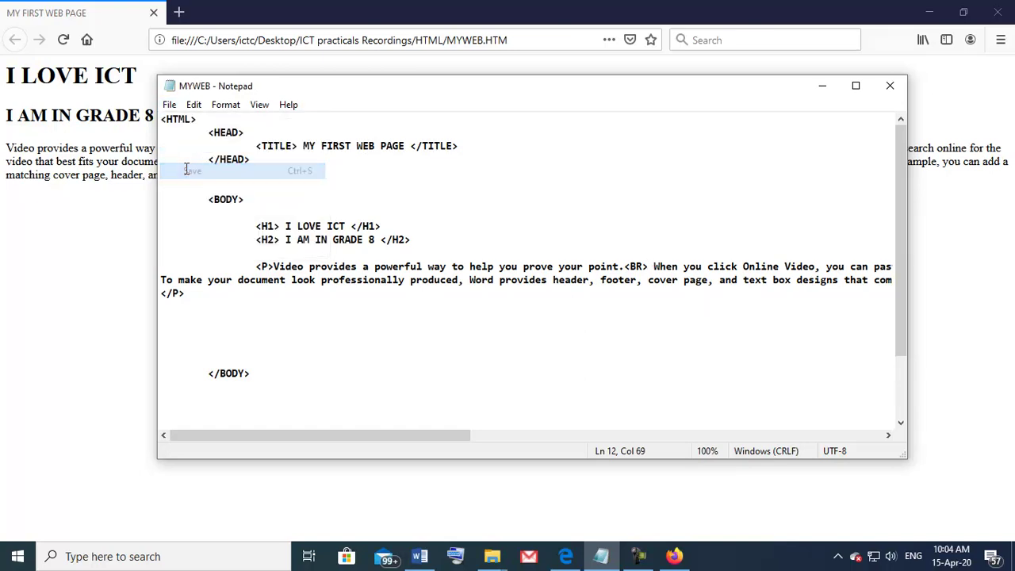
Preview the line break in Firefox via the HTML folder, then return to Notepad
left_click(492, 558)
left_click(520, 445)
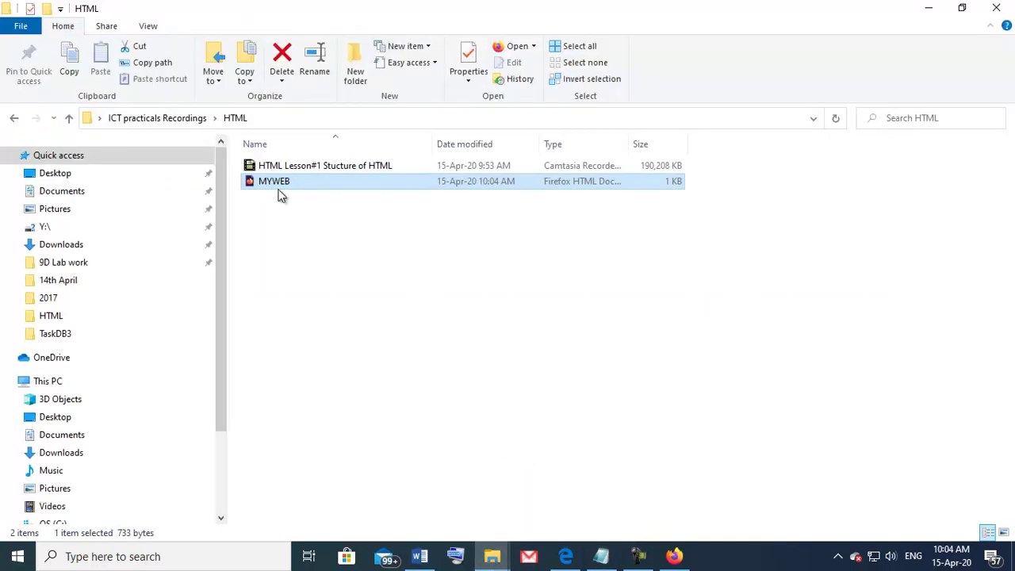
double_click(272, 184)
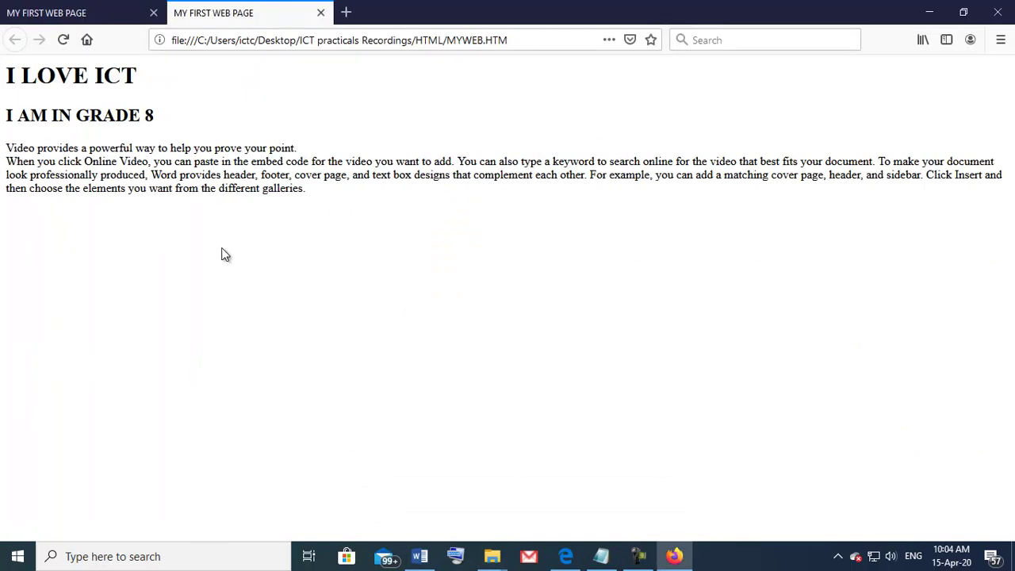
left_click(601, 556)
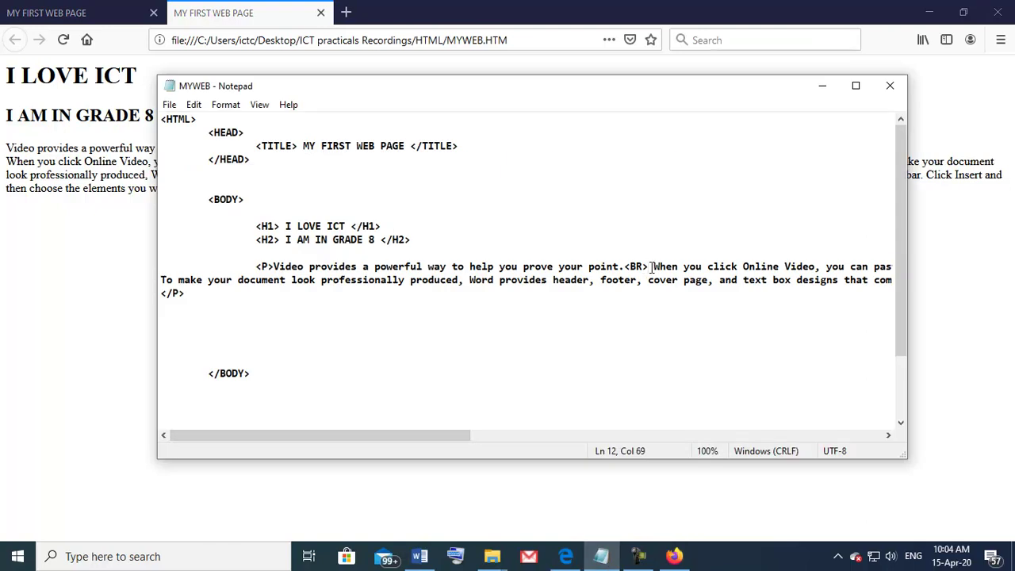
Add two more <BR> tags, save, and preview MYWEB in Firefox again
type("<BR")
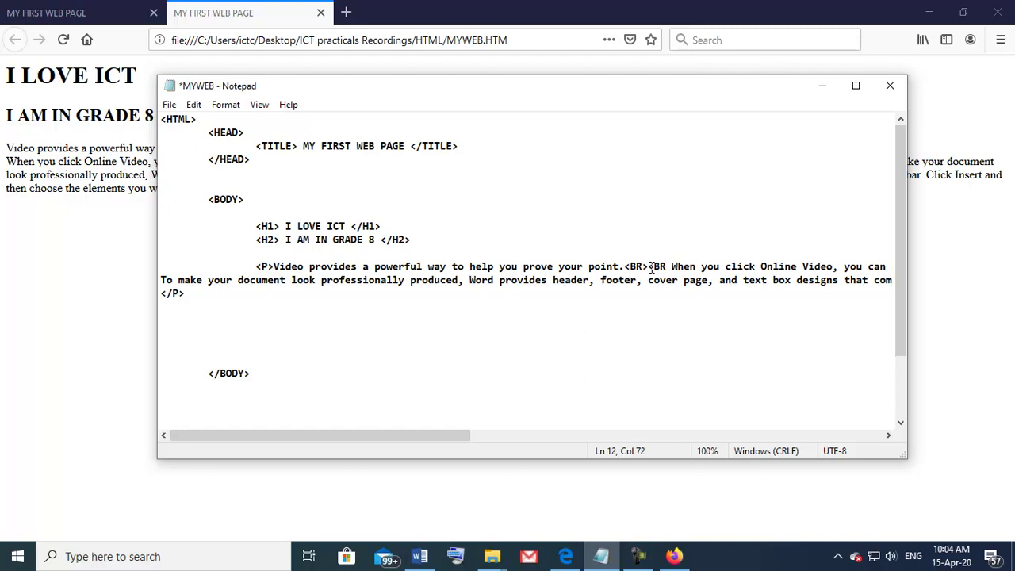
type(">")
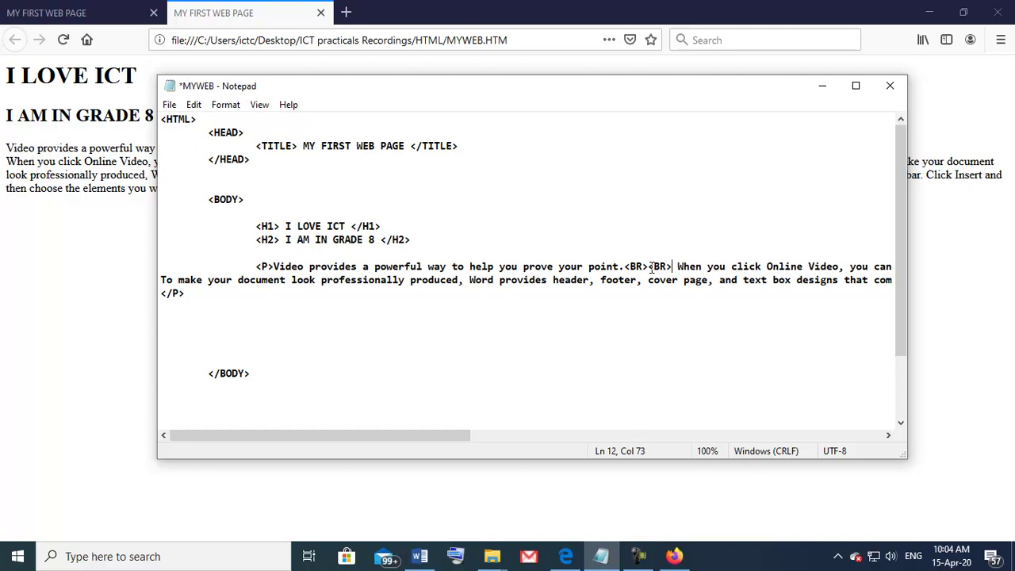
type("<")
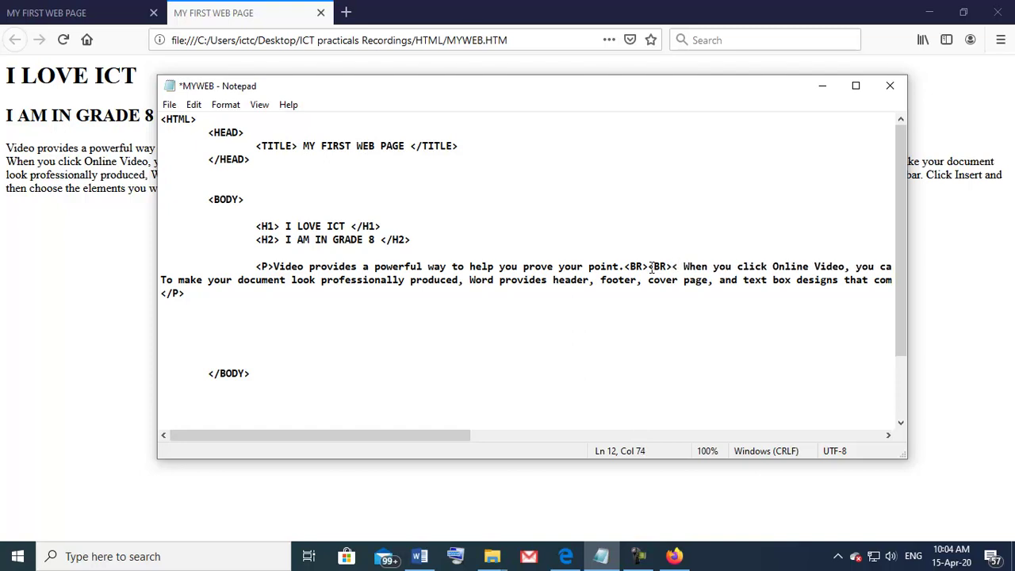
type("BR>")
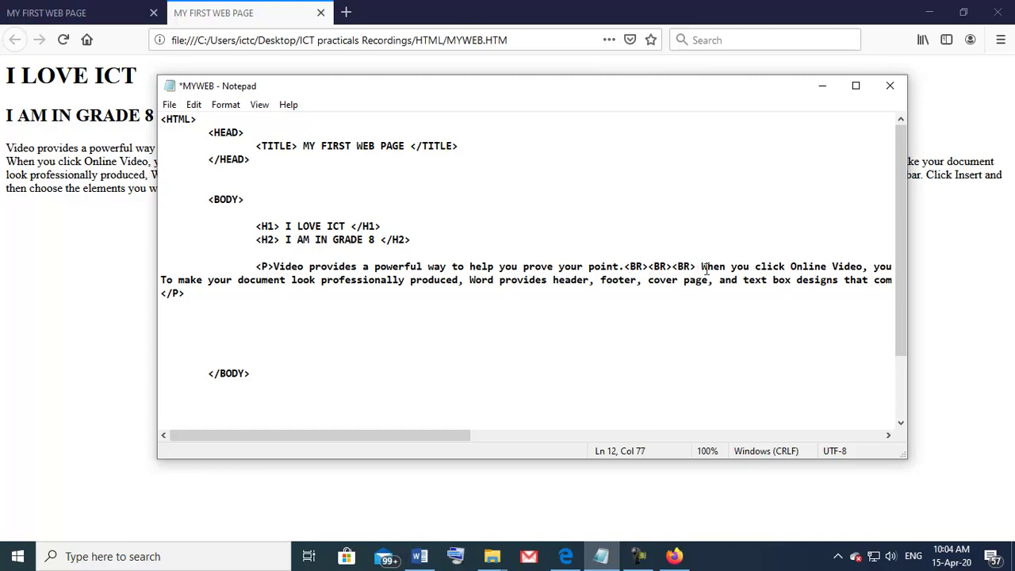
left_click(169, 104)
left_click(194, 169)
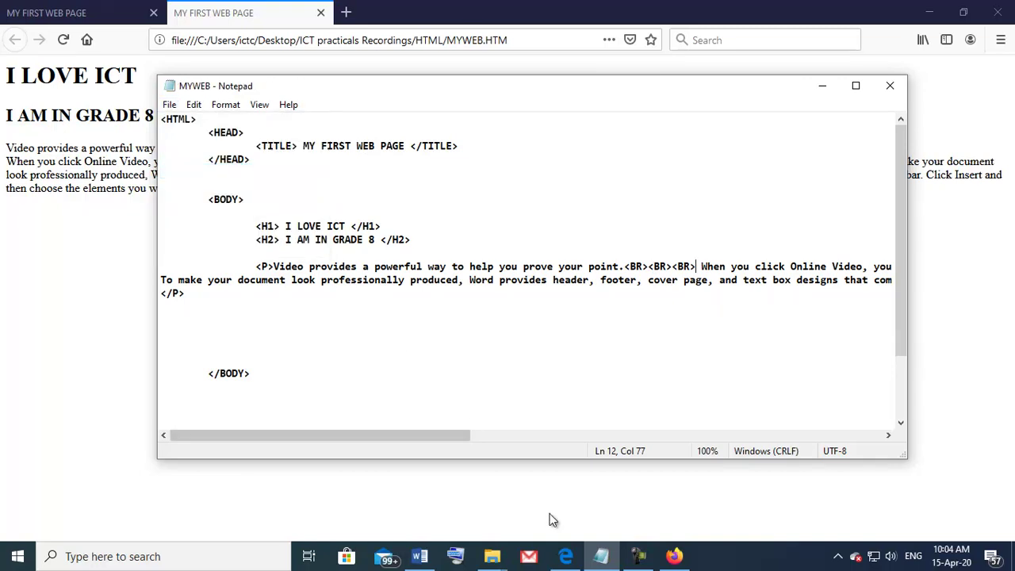
left_click(492, 556)
left_click(538, 448)
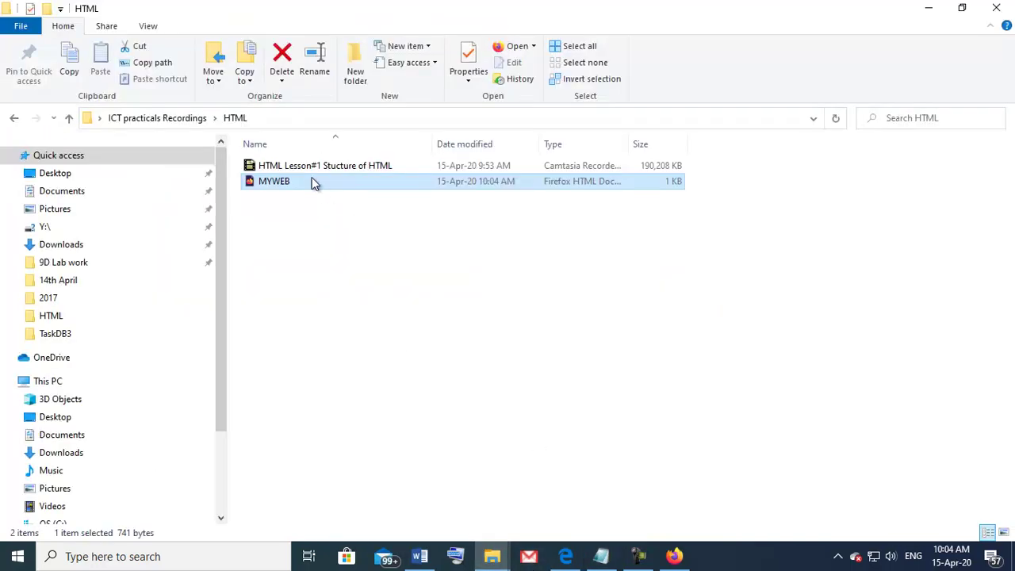
double_click(264, 183)
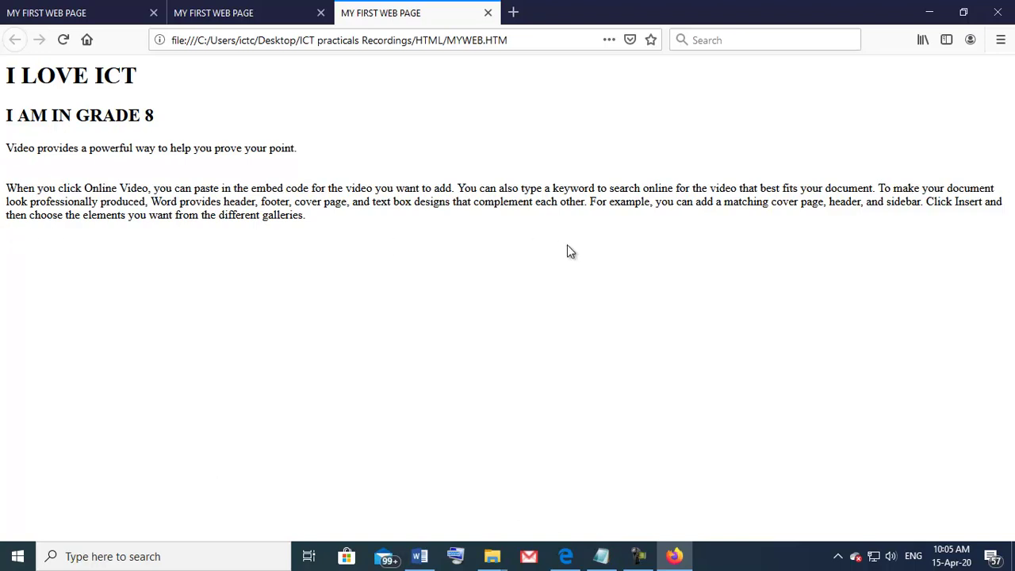
Add an <HR /> tag on the blank line after </P> in MYWEB and save it
left_click(605, 562)
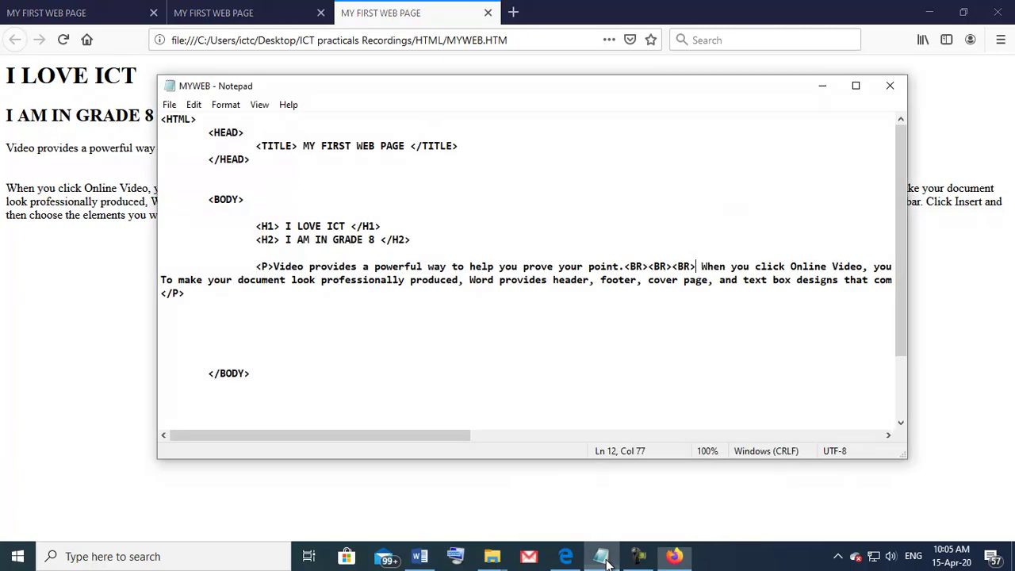
left_click(205, 313)
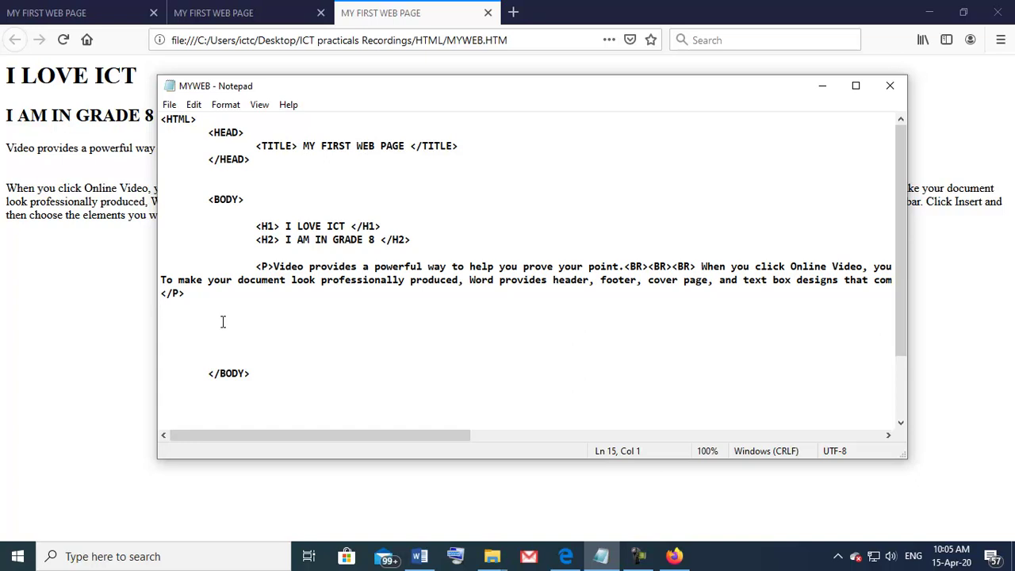
type("<HR ")
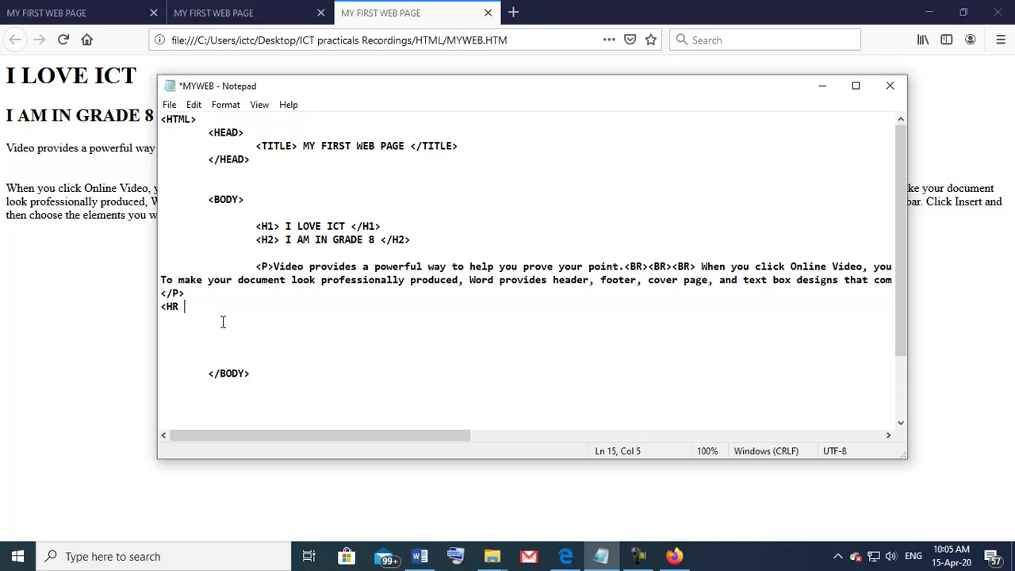
type("/>")
left_click_drag(204, 310, 162, 310)
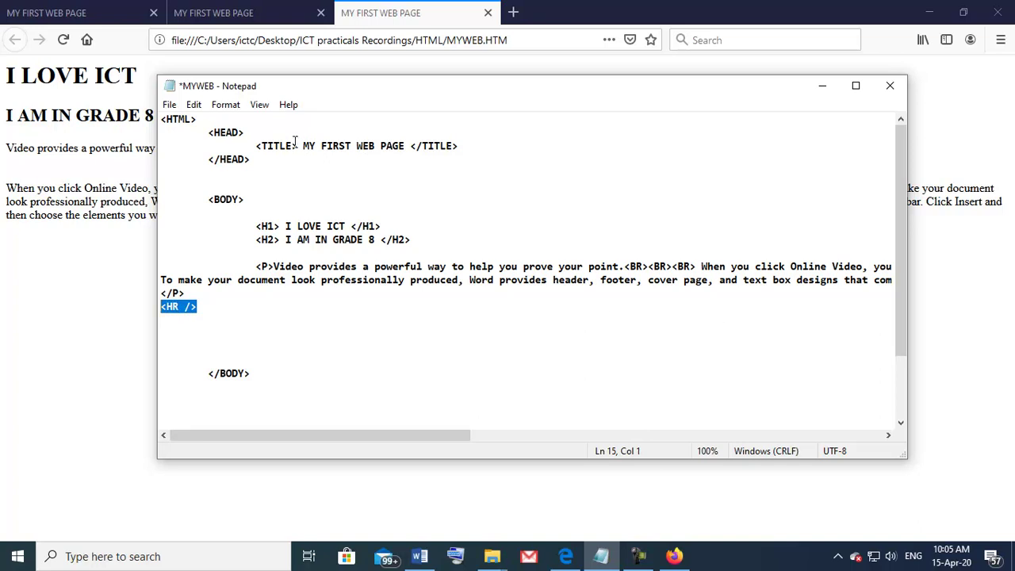
left_click(169, 105)
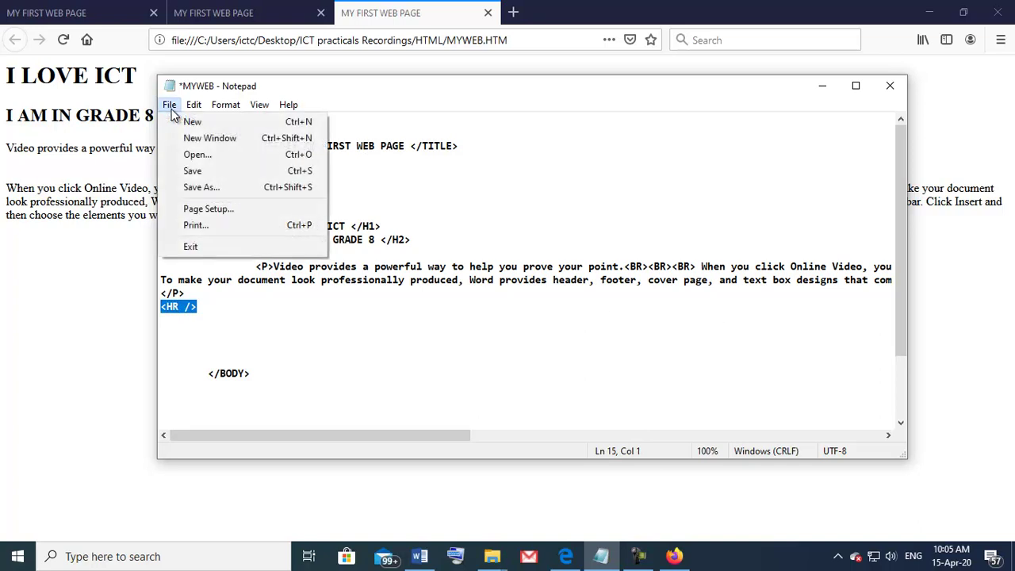
left_click(192, 173)
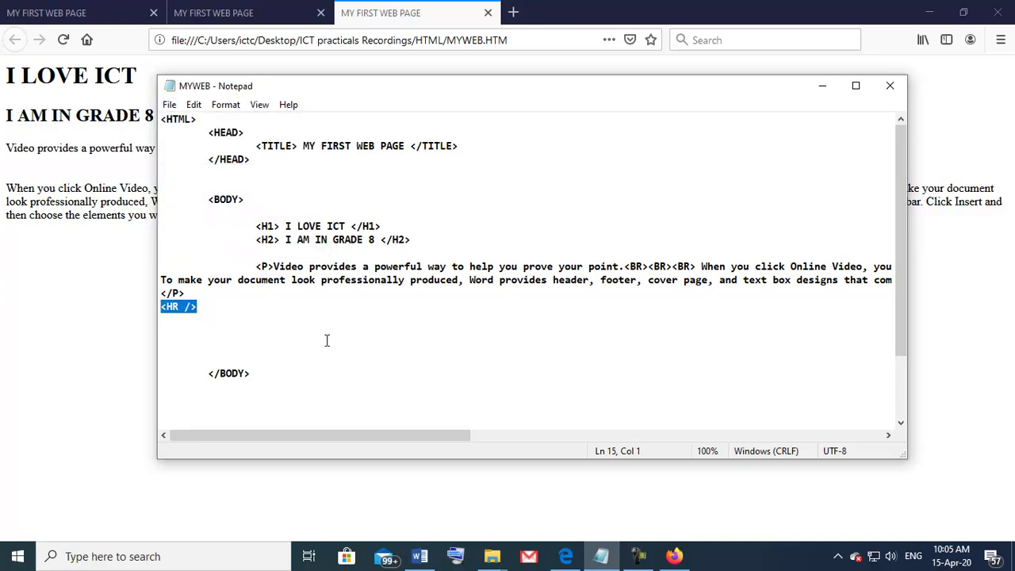
Show the open File Explorer windows, Desktop backup and HTML, from the taskbar
left_click(492, 556)
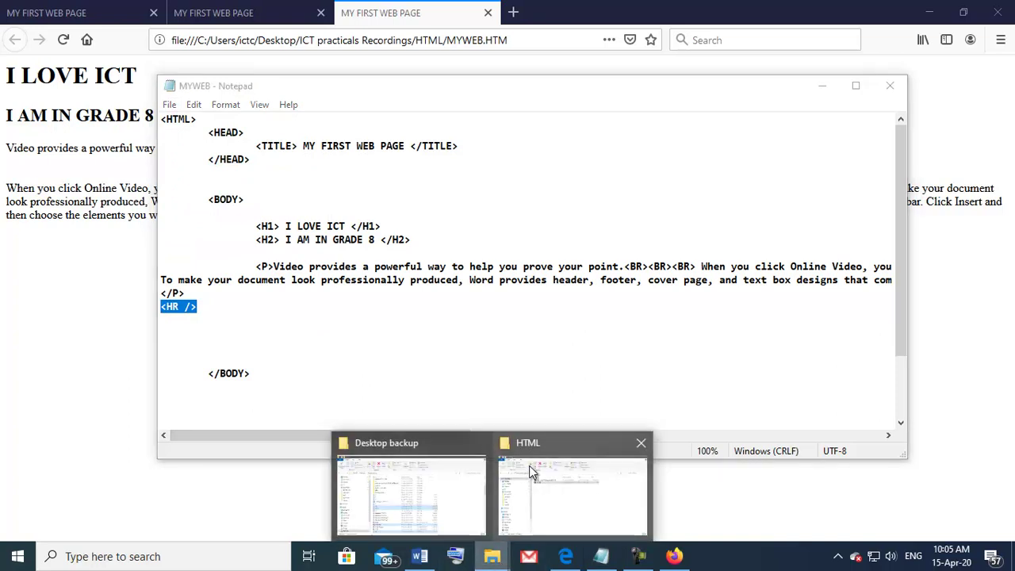